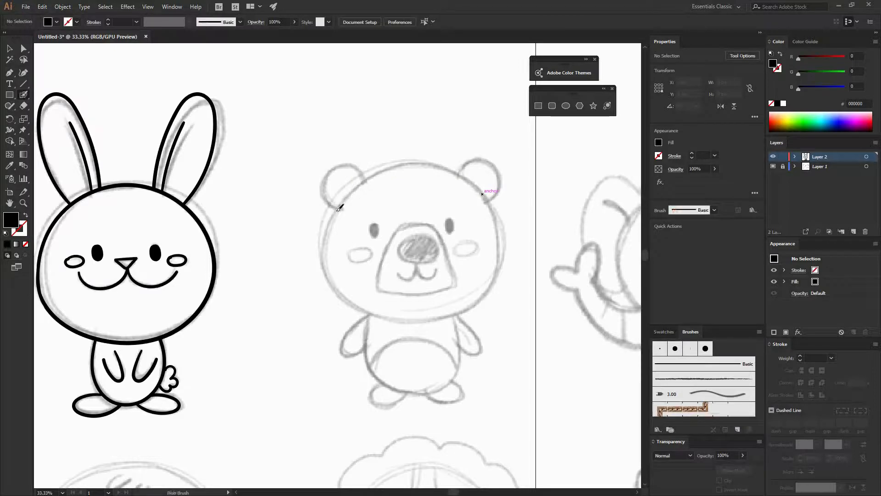
- Try to trace the bear's head outline freehand with the Blob Brush over the sketch
mouse_move(501, 241)
mouse_down()
mouse_move(492, 277)
mouse_move(464, 314)
mouse_move(377, 315)
mouse_move(329, 278)
mouse_up()
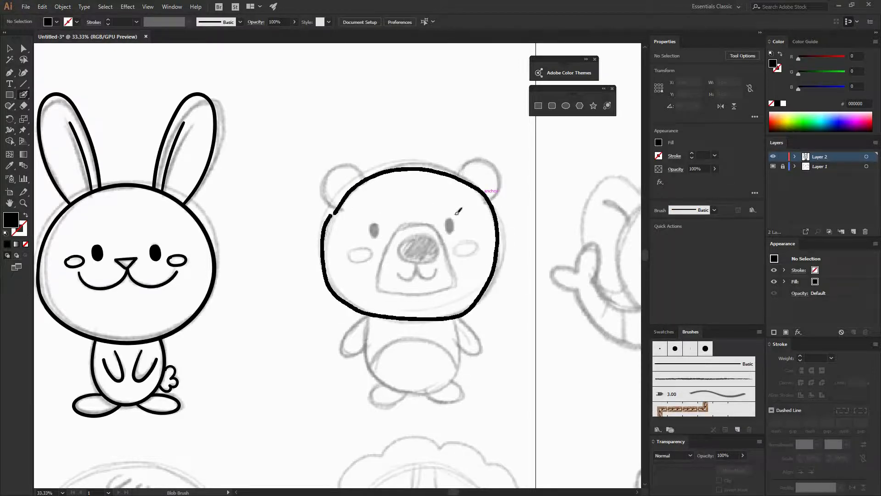
key(b)
ctrl+click(571, 251)
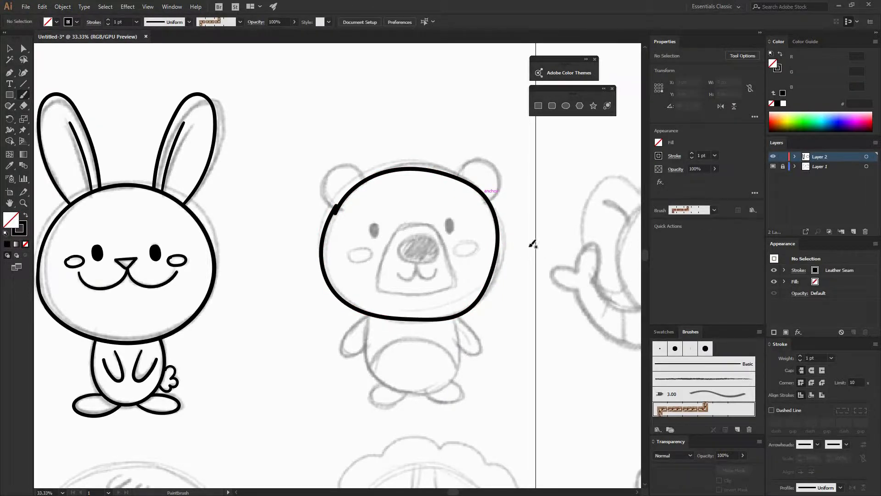
ctrl+click(498, 240)
key(Delete)
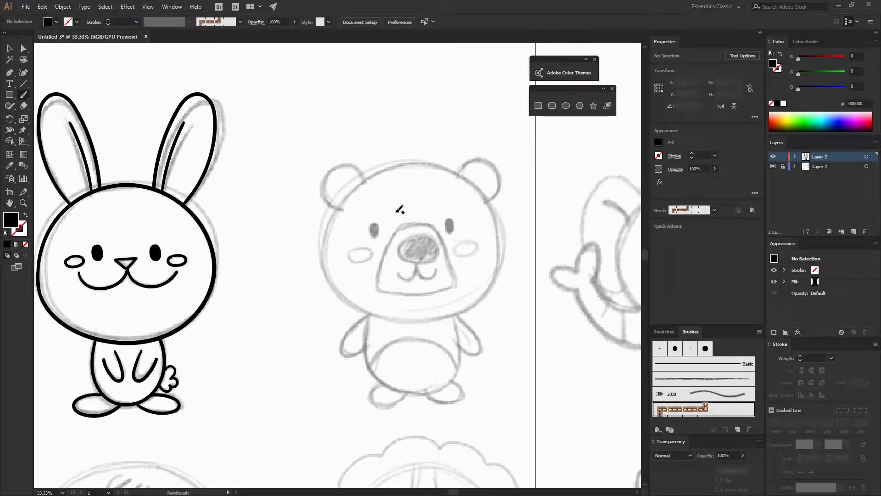
key(shift+b)
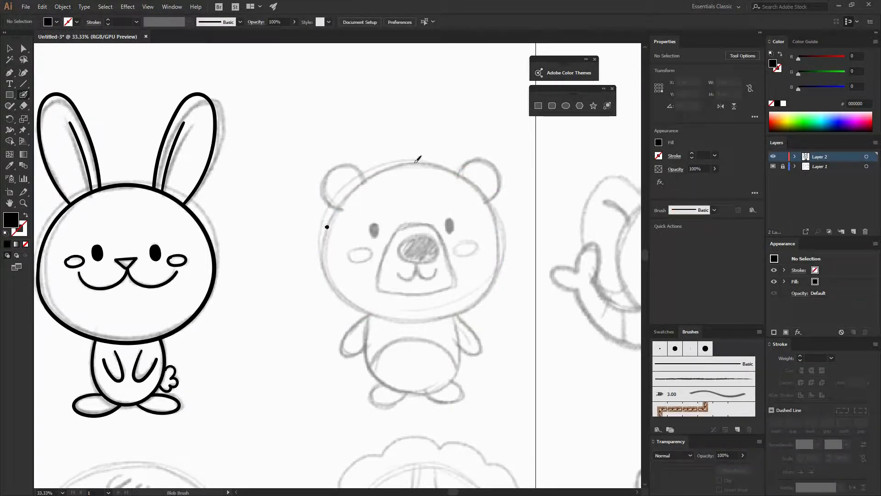
mouse_move(327, 226)
mouse_down()
mouse_move(400, 163)
mouse_move(505, 248)
mouse_move(404, 315)
mouse_move(329, 241)
mouse_up()
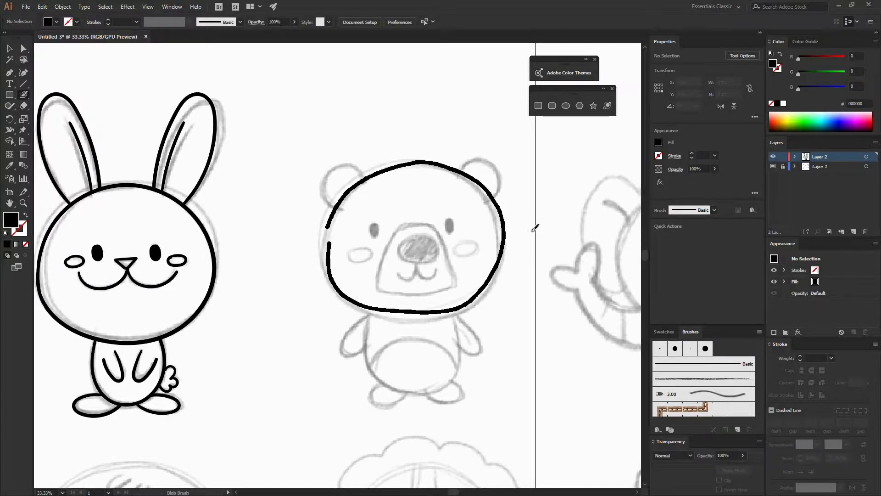
key(ctrl+z)
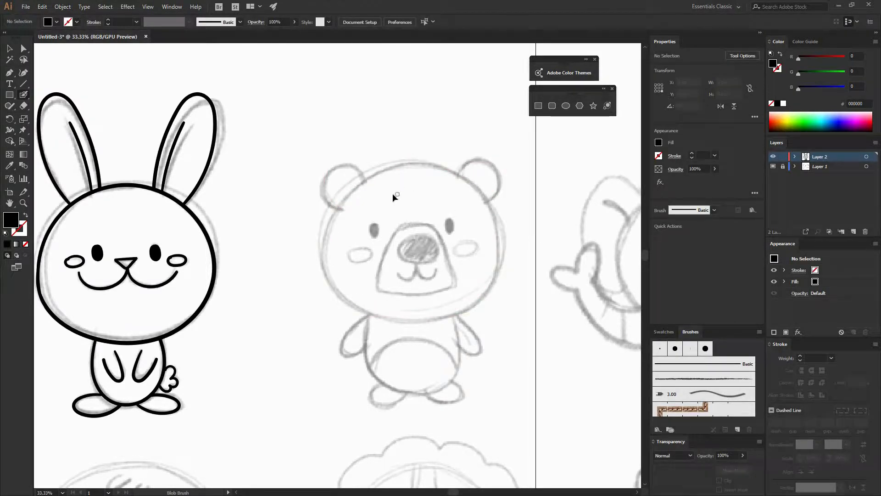
- Draw an ellipse of about 1162 by 1012 px over the sketched bear head, with a black stroke and no fill
key(ctrl+equal)
key(l)
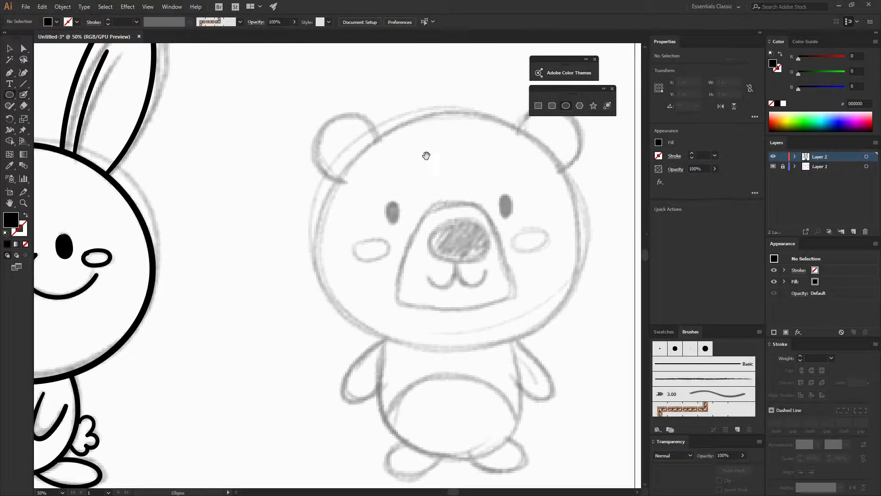
drag(335, 157, 260, 156)
drag(242, 116, 508, 347)
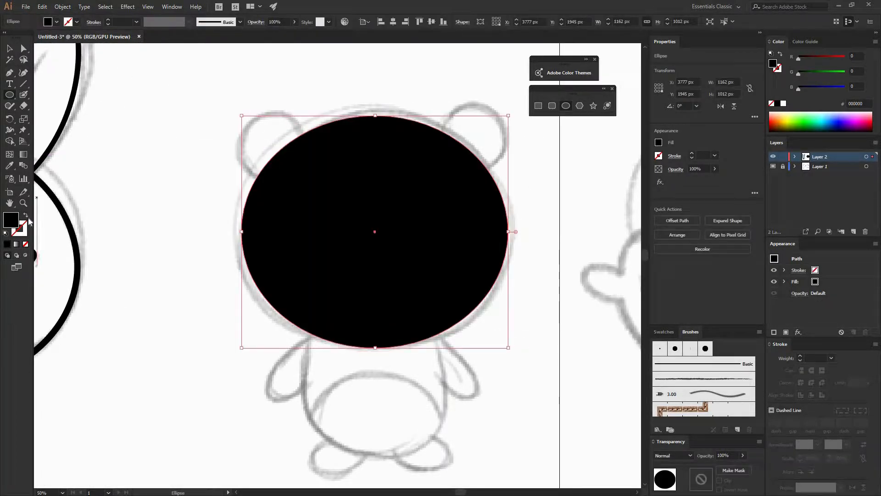
click(24, 216)
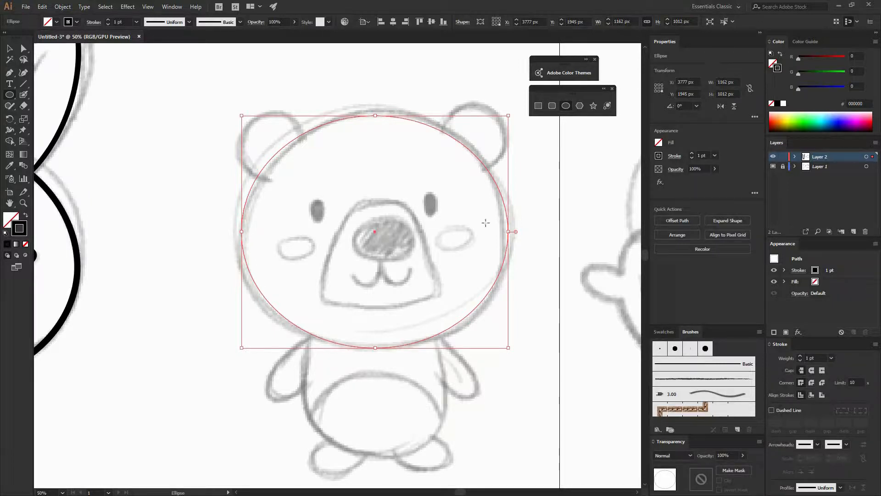
click(173, 7)
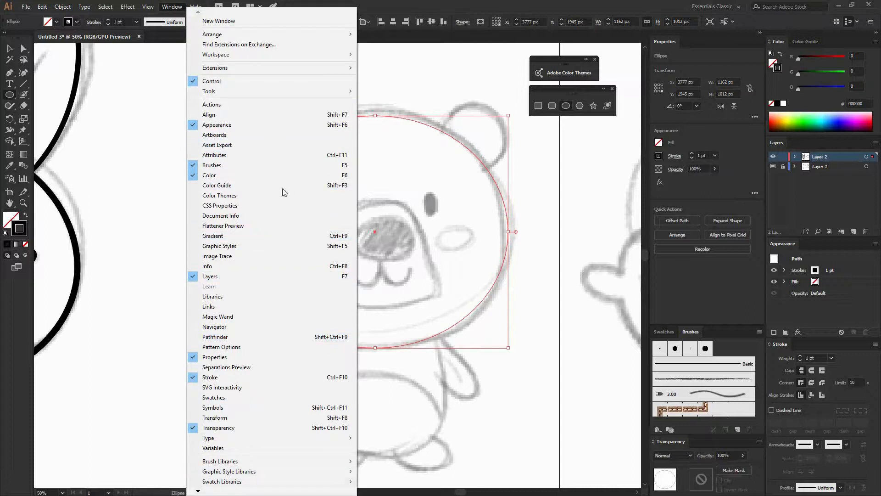
click(662, 58)
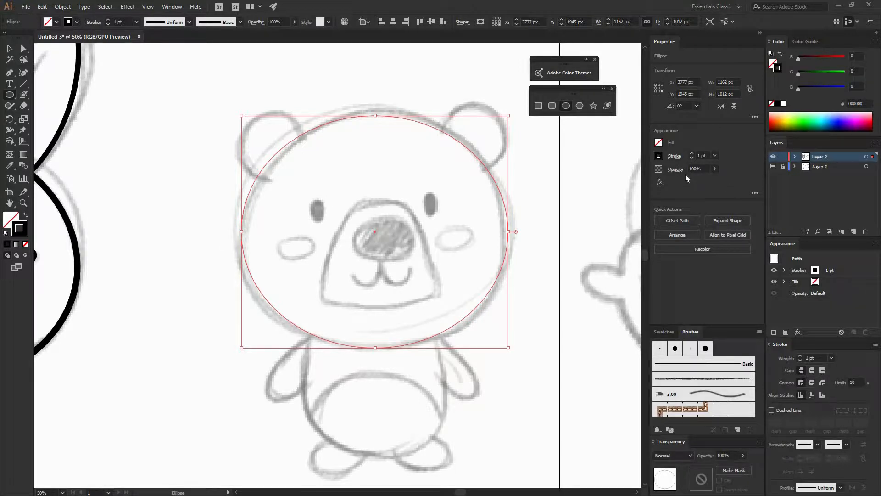
- Set the head ellipse's stroke weight to 30 pt and deselect it
click(714, 155)
click(725, 232)
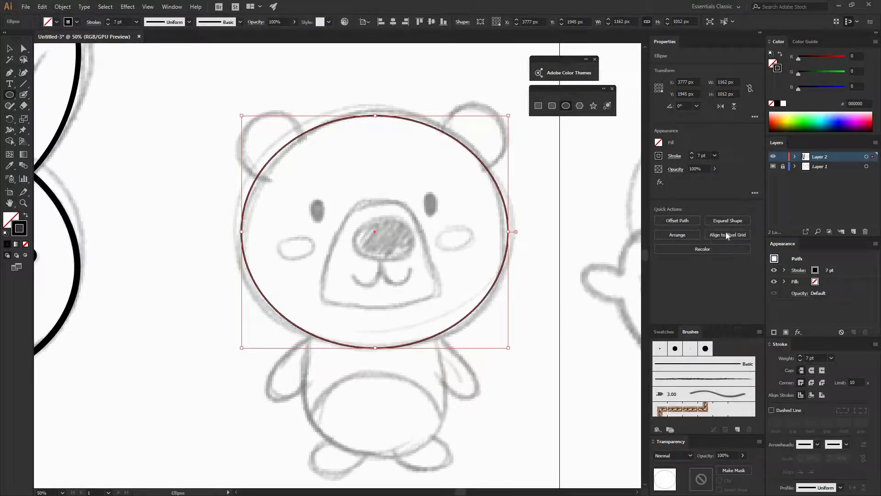
click(714, 155)
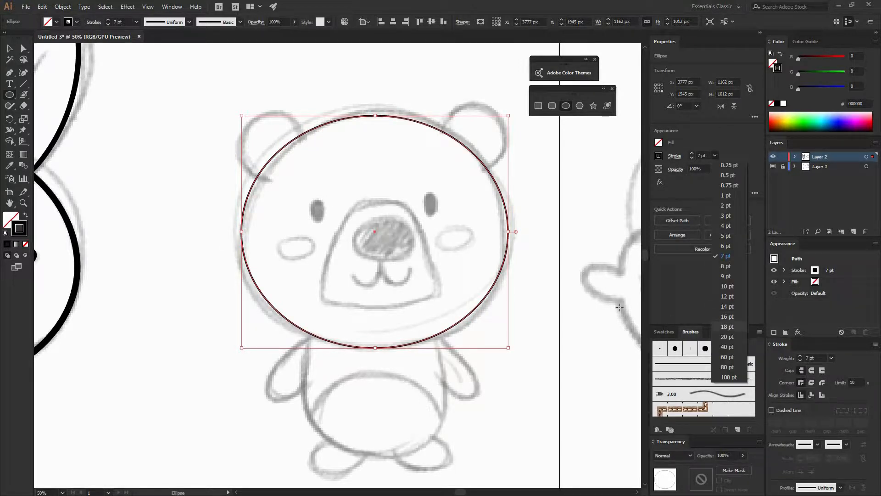
click(729, 326)
click(715, 155)
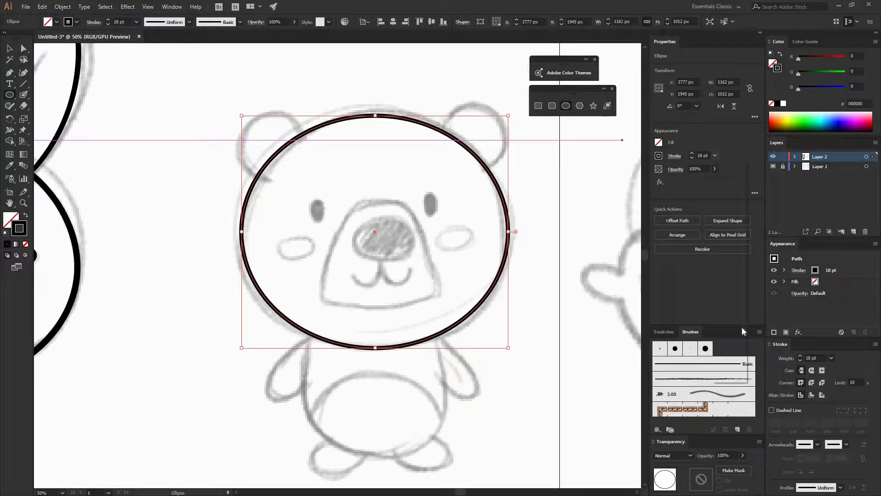
click(735, 346)
mouse_move(289, 328)
mouse_down()
mouse_move(496, 290)
mouse_move(371, 303)
mouse_up()
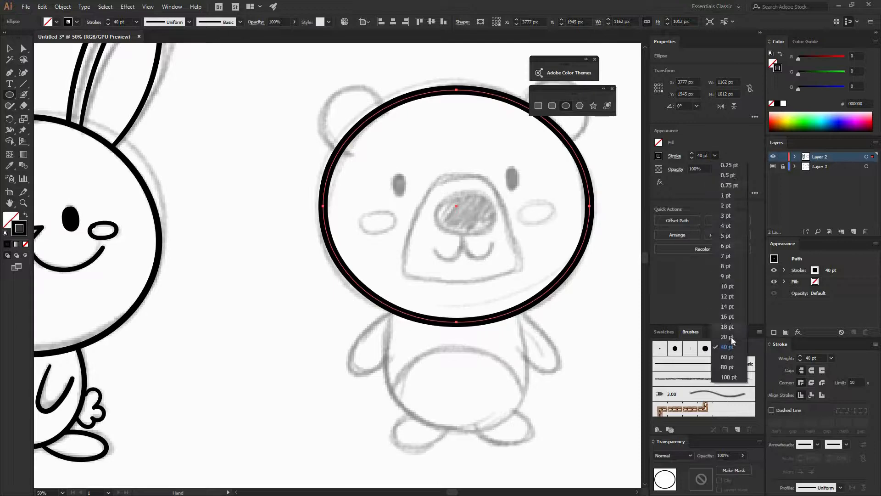
click(731, 337)
click(703, 155)
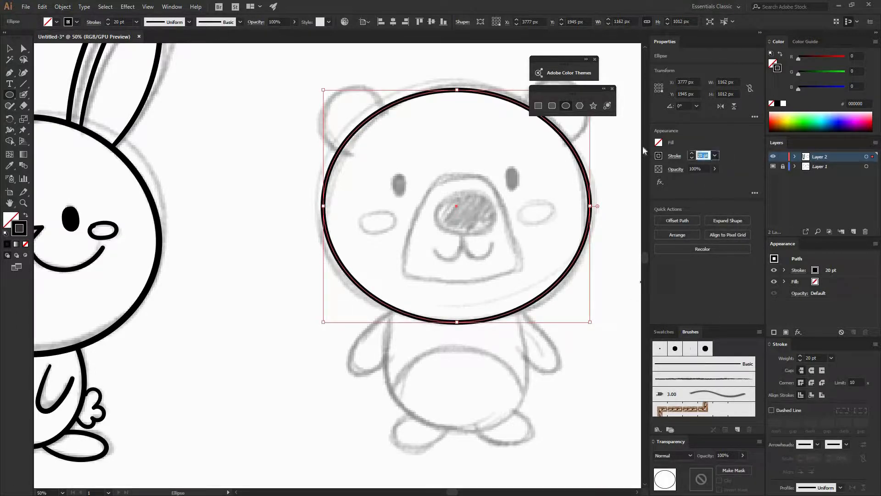
key(Return)
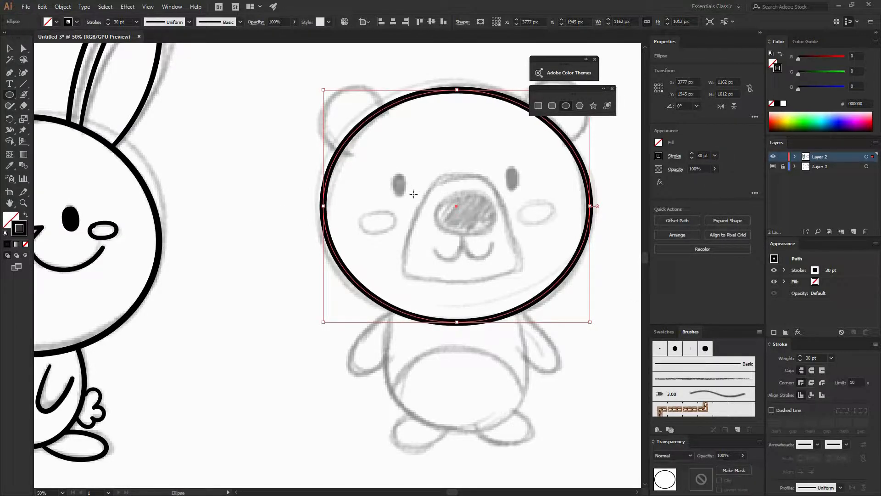
key(v)
click(423, 247)
- Draw a small solid black oval over the left sketched eye and place a matching copy level with it over the right eye
drag(424, 243, 344, 234)
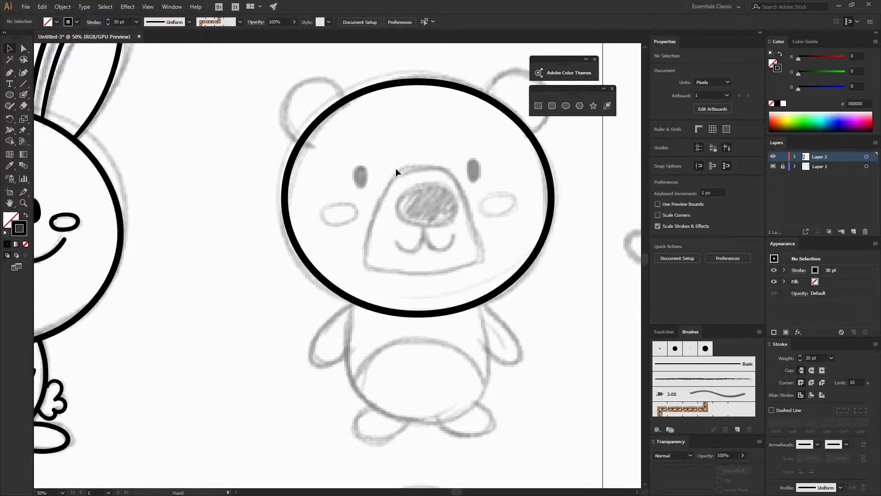
click(566, 106)
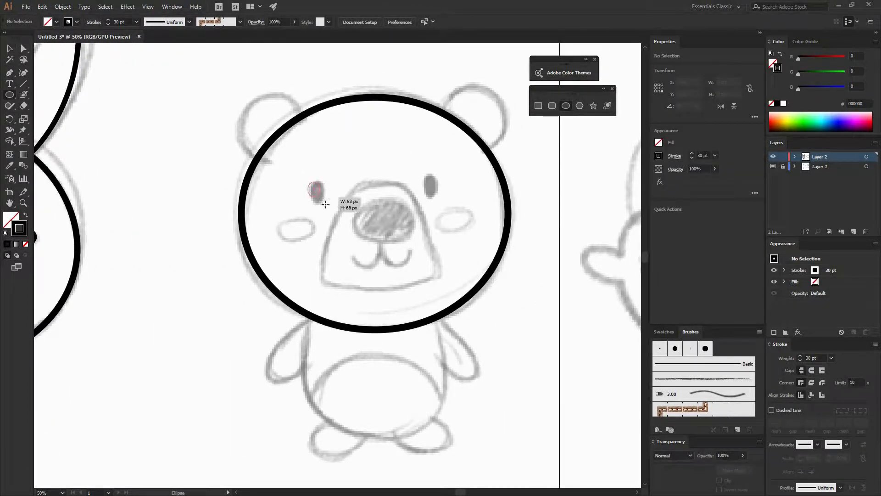
mouse_move(308, 182)
mouse_down()
mouse_move(325, 205)
mouse_move(440, 195)
mouse_move(430, 222)
mouse_up()
key(shift+x)
key(v)
click(352, 338)
- Draw a circle of about 292 px over the left sketched ear, with a 30 pt black stroke and no fill
key(l)
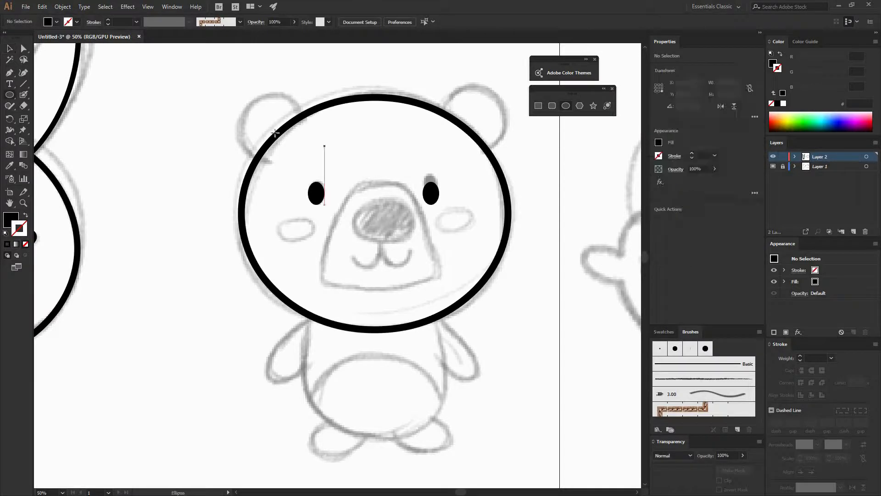
drag(241, 99, 309, 165)
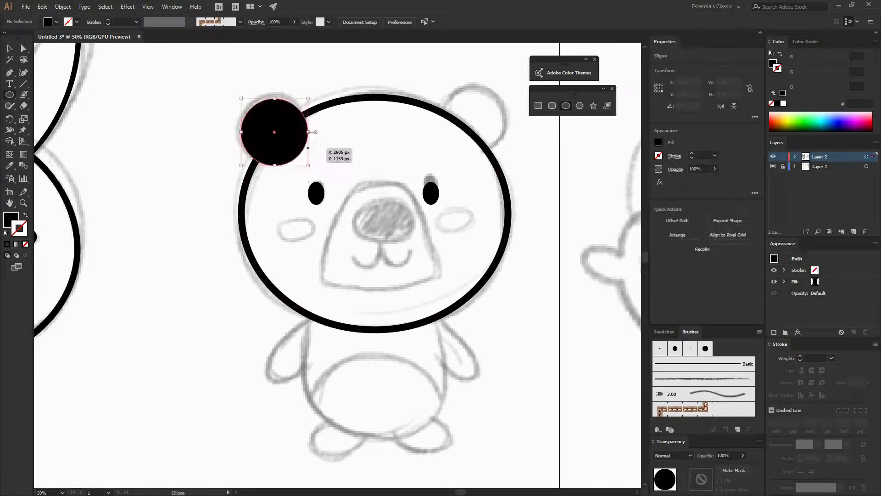
key(v)
key(shift+x)
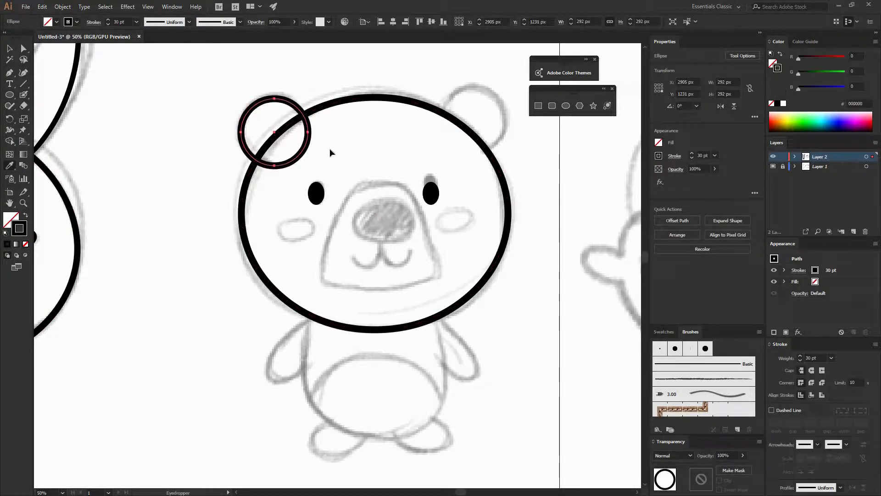
- Cut the ear circle where it crosses the head outline with the Scissors tool and delete the part inside the head
drag(387, 186, 458, 227)
key(c)
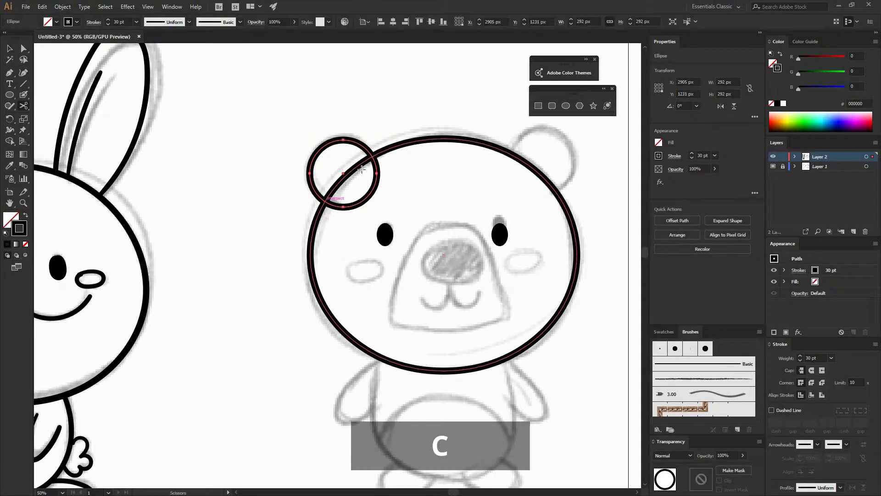
click(373, 158)
click(372, 157)
key(v)
click(378, 177)
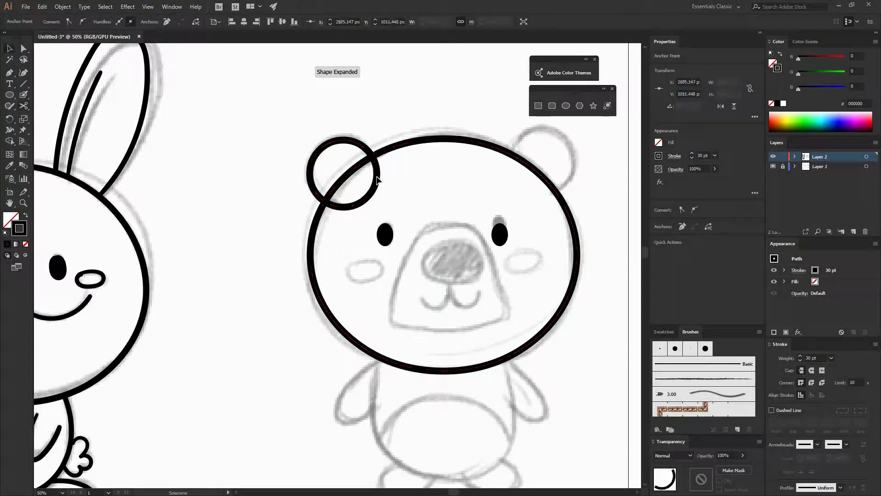
key(Delete)
- Create a mirrored copy of the left ear and move it 892 px horizontally to the right side of the head
drag(461, 170, 368, 175)
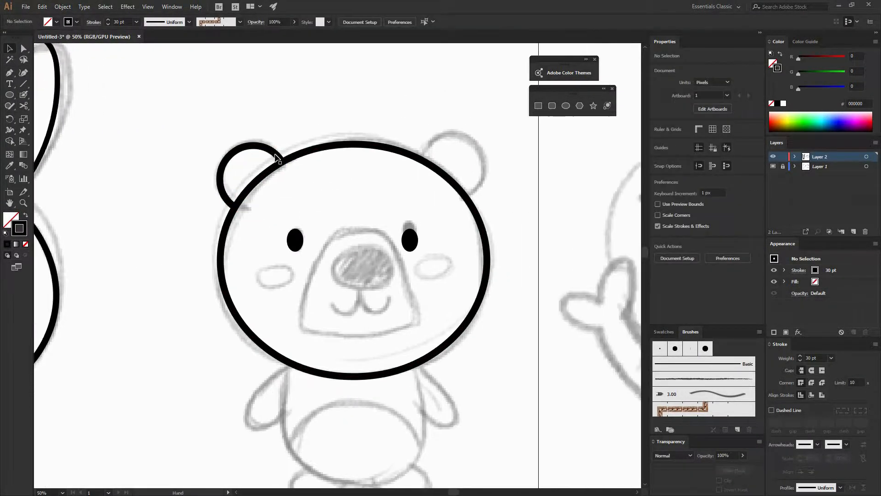
click(274, 154)
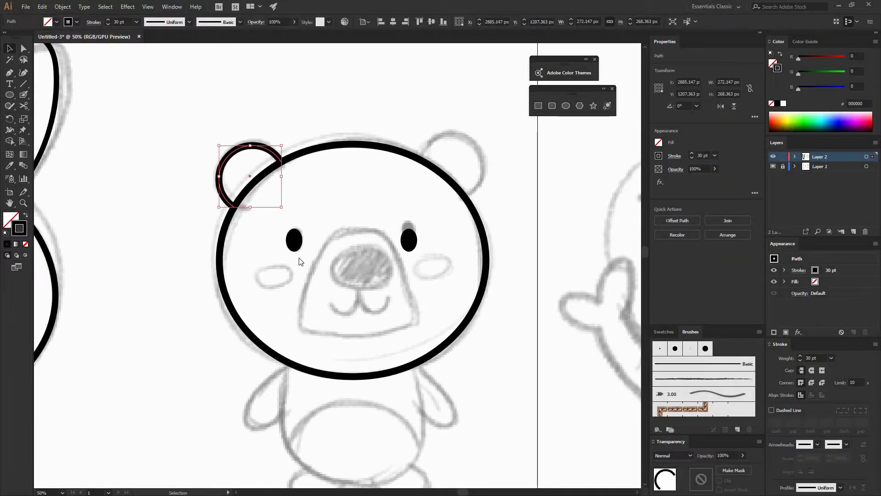
right_click(263, 150)
mouse_move(302, 283)
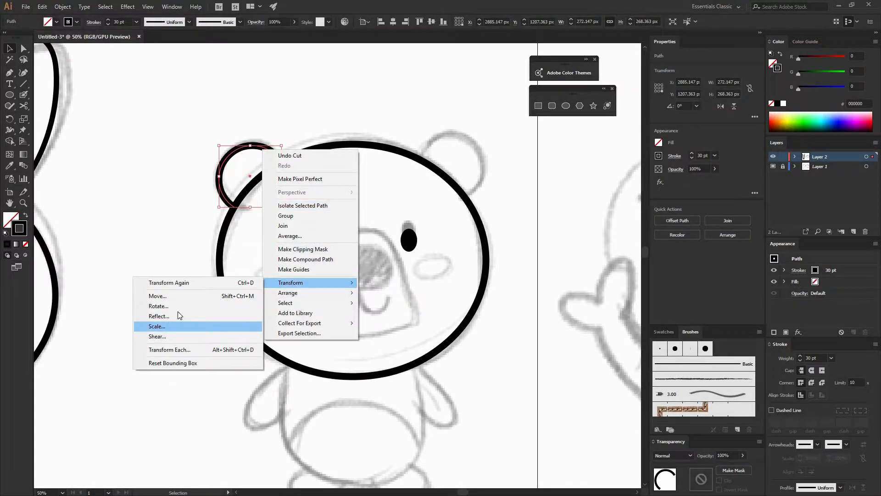
click(177, 316)
key(Return)
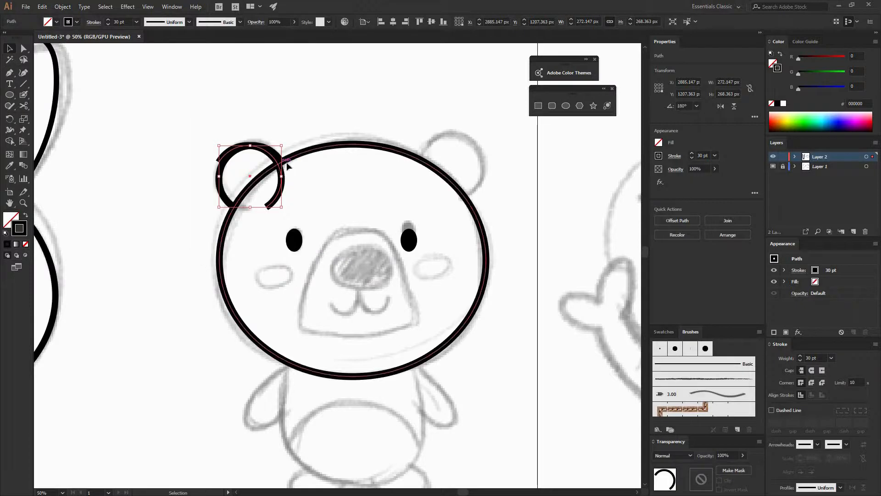
drag(282, 169, 482, 143)
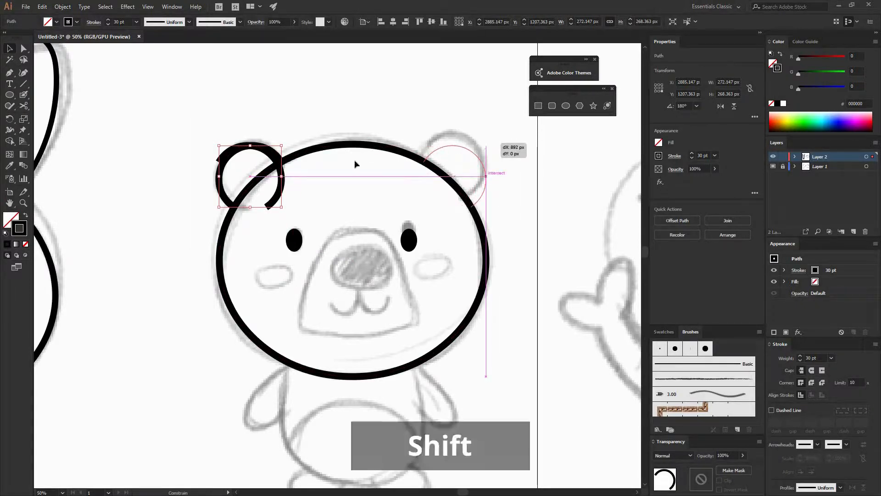
click(354, 147)
- Draw an ellipse outline over the shaded nose in the sketch and deselect it
scroll(356, 197, down, 2)
click(566, 106)
key(ctrl+shift+a)
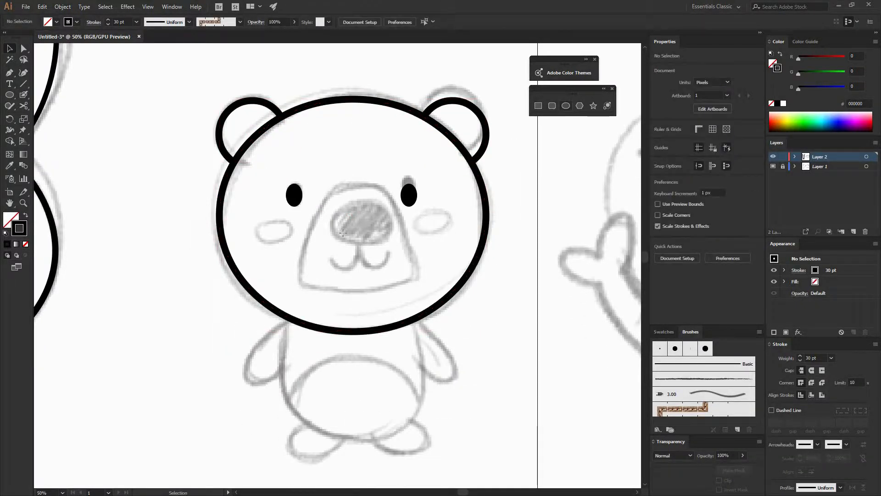
drag(332, 202, 390, 244)
key(v)
click(349, 161)
- Draw the left half of the mouth with the Pen tool, curving from the bottom of the nose along the sketched line
drag(349, 160, 343, 140)
key(ctrl+=)
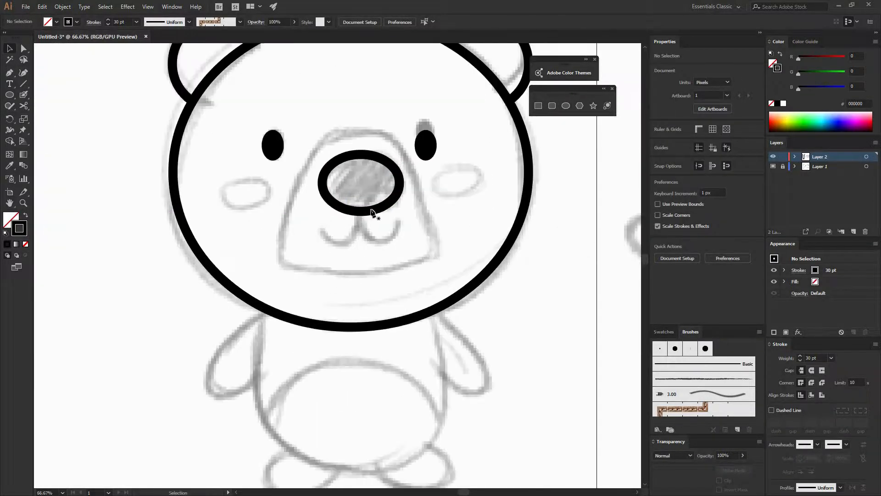
key(p)
click(360, 211)
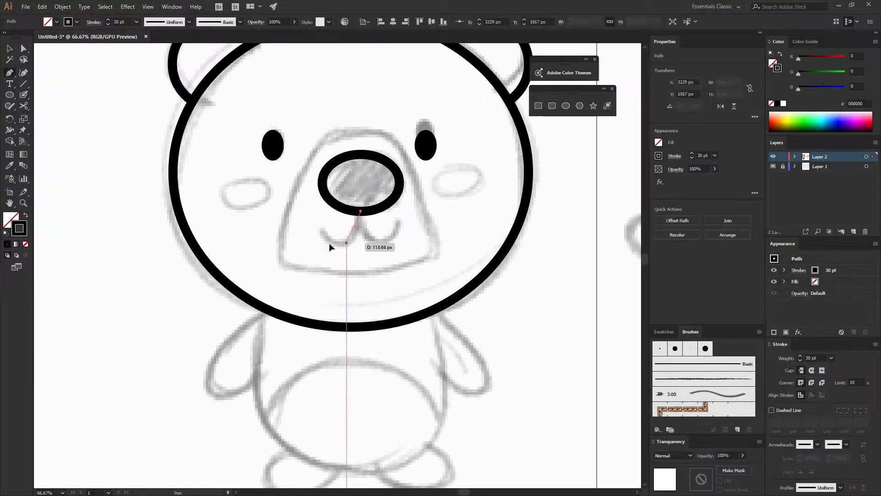
mouse_move(343, 242)
mouse_down()
mouse_move(326, 244)
mouse_move(323, 234)
mouse_up()
click(323, 231)
key(v)
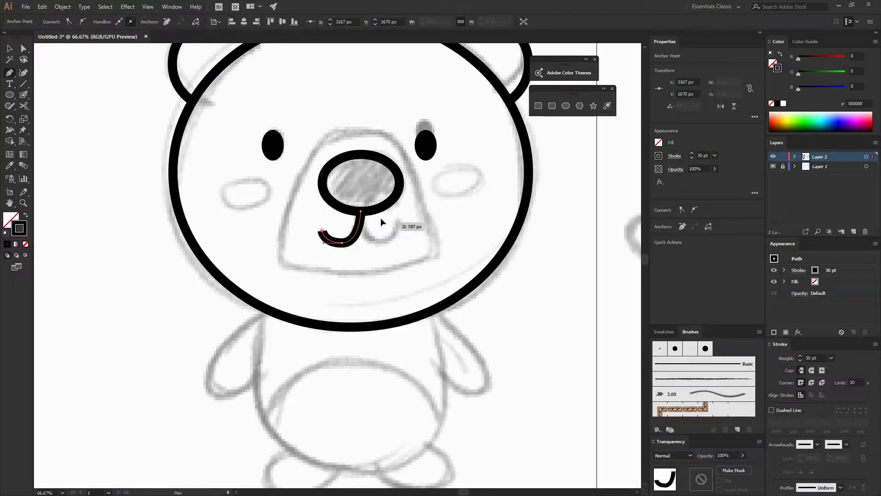
click(381, 218)
- Try to draw the right half of the mouth with the Pen tool, curving from the middle of the left half's stem
key(p)
click(361, 227)
drag(397, 223, 416, 199)
key(v)
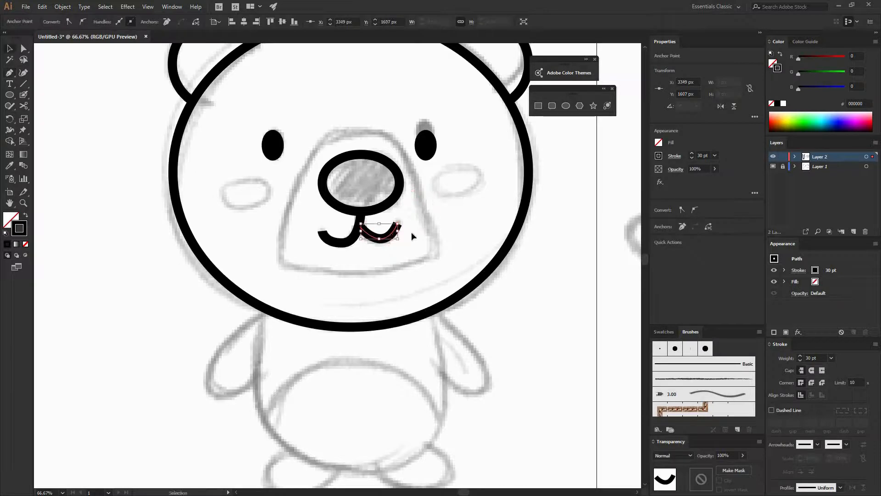
click(406, 224)
key(ctrl+z)
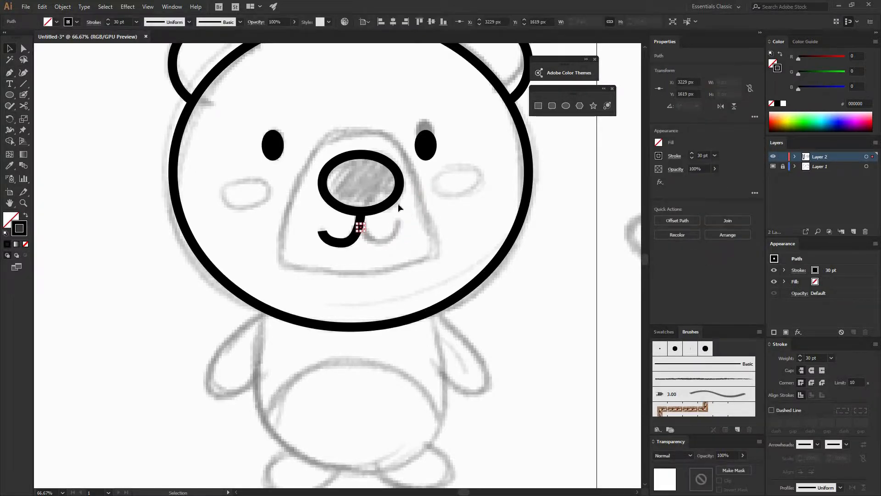
- Undo the existing mouth curves and start a new Pen path at the bottom centre of the nose outline
key(ctrl+plus)
key(ctrl+plus)
key(ctrl+z)
key(ctrl+z)
key(ctrl+z)
key(ctrl+z)
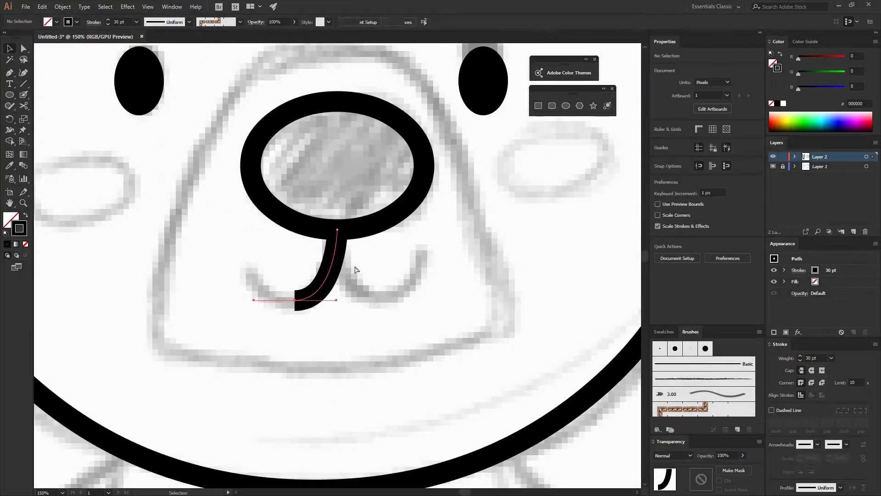
key(p)
click(338, 229)
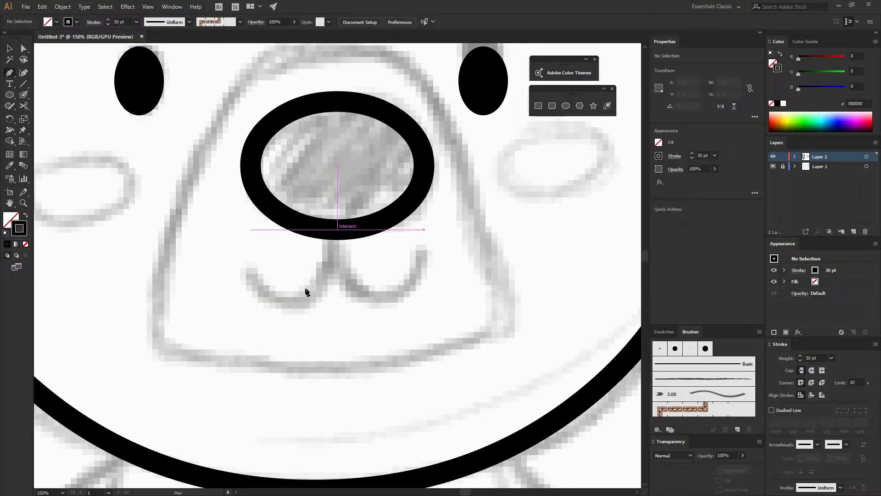
- Try to curve the left half of the mouth along the sketched line with the Pen tool
drag(294, 303, 278, 303)
drag(253, 275, 383, 236)
key(b)
key(ctrl+shift+a)
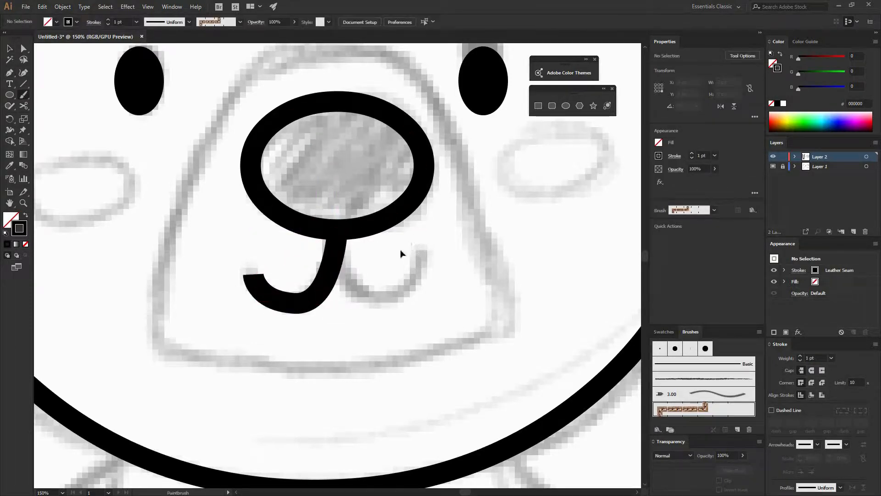
key(ctrl+z)
key(ctrl+z)
key(p)
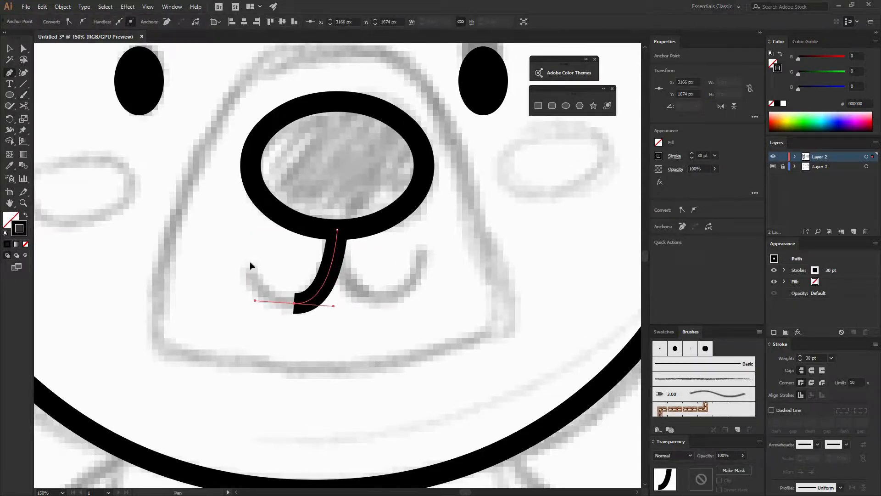
ctrl+click(249, 266)
key(ctrl+z)
key(ctrl+z)
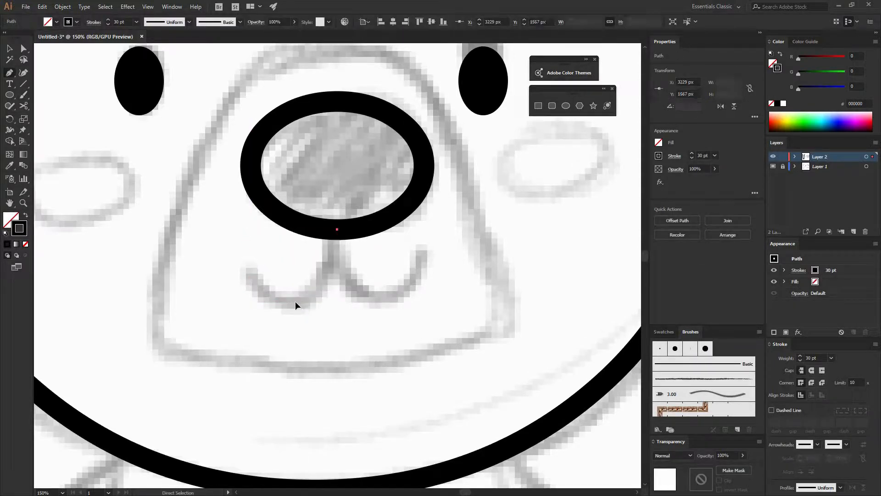
- Draw the left half of the mouth as a U-shaped curve from the nose's bottom to the sketched left tip
drag(296, 302, 250, 300)
drag(249, 249, 252, 217)
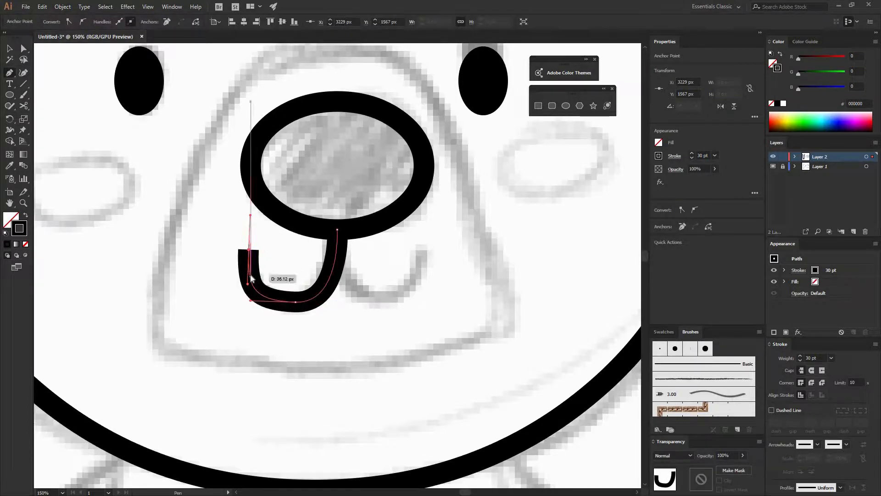
key(c)
click(248, 249)
click(518, 265)
key(v)
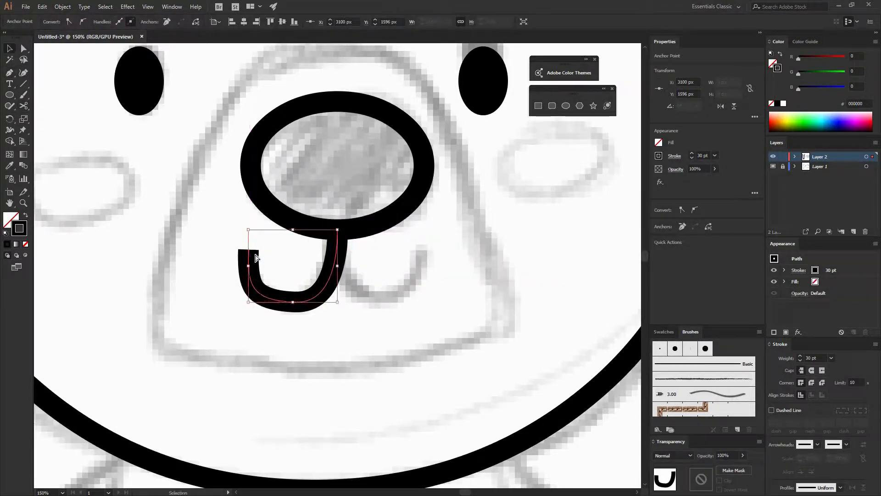
- Shorten the left end of the mouth curve and round its lower-left bend with the Direct Selection tool
key(a)
drag(250, 273, 268, 297)
key(a)
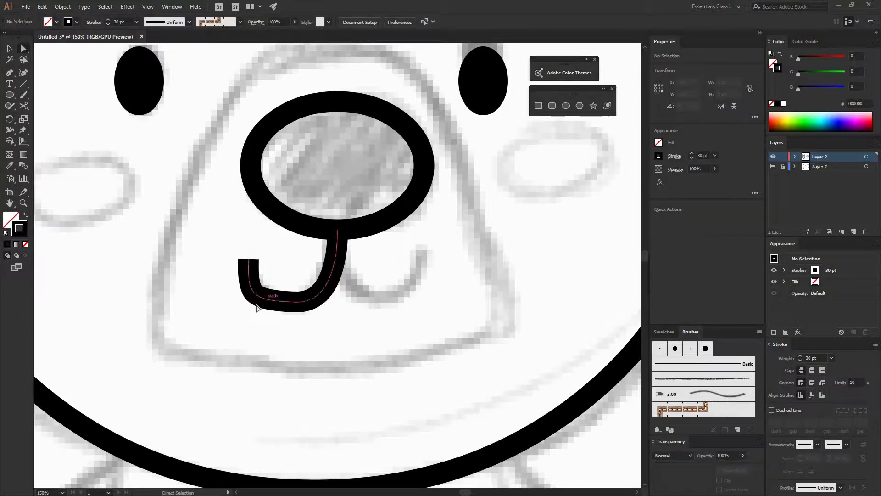
click(255, 302)
click(395, 281)
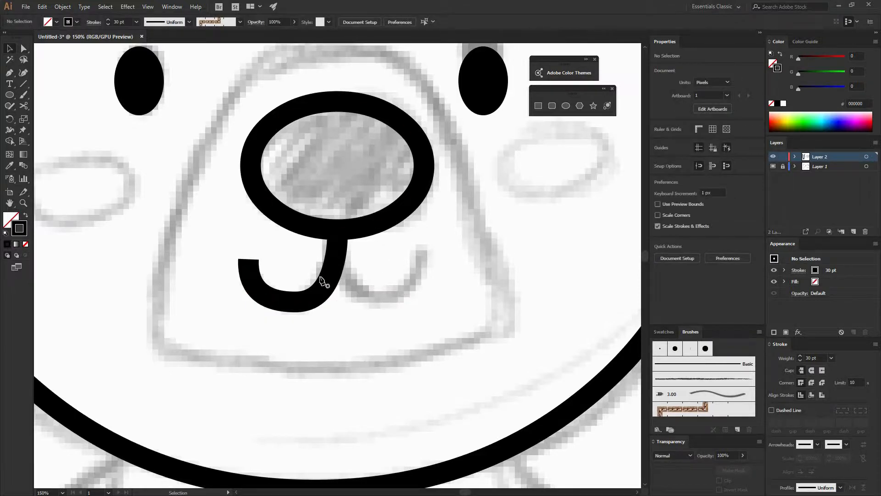
- Draw the right half of the mouth with the Pen tool, curving from the stem below the nose to the sketched right tip
key(p)
click(335, 260)
drag(380, 295, 424, 295)
drag(424, 248, 424, 224)
key(v)
click(451, 250)
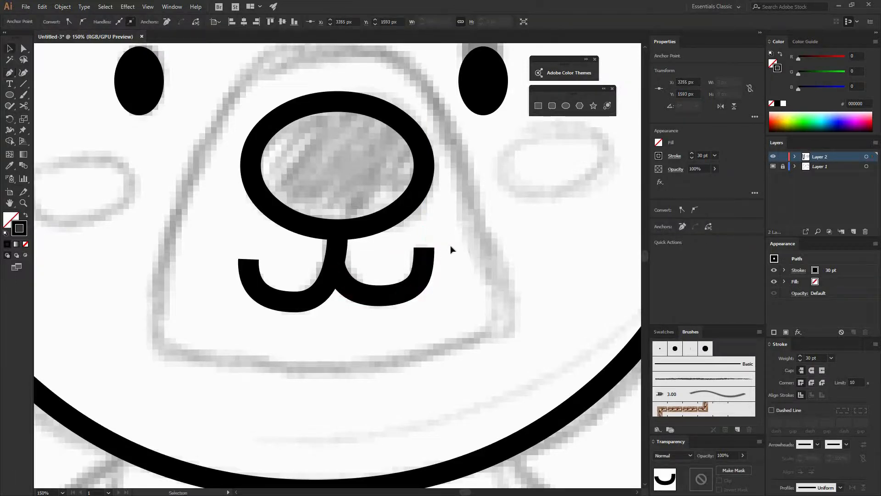
- Adjust the starting point of the right mouth curve with the Direct Selection tool so it blends into the centre stem
key(a)
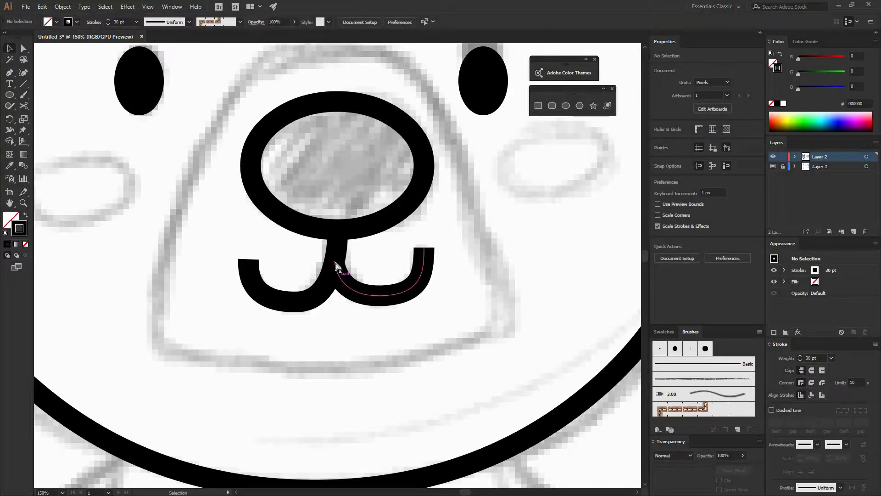
click(335, 255)
click(376, 253)
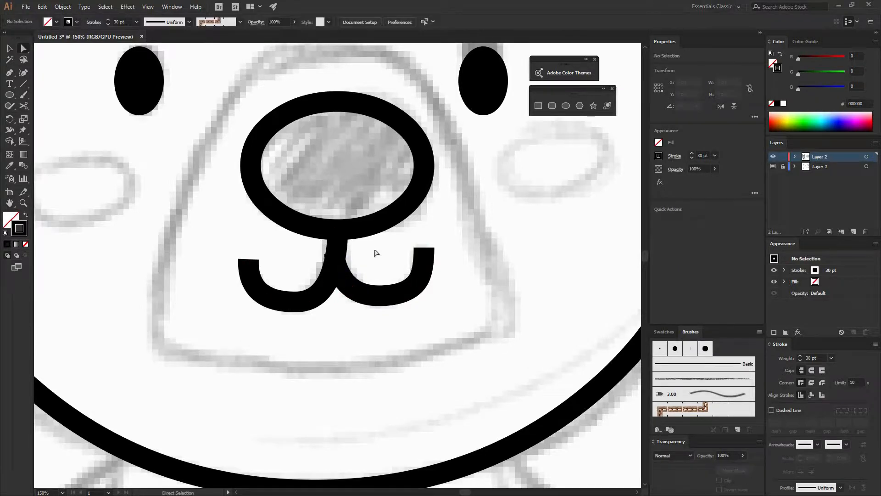
key(ctrl+z)
click(379, 248)
- Draw the left half of the muzzle outline with the Pen tool, from the top centre above the nose to the bottom centre below the mouth
key(ctrl+minus)
key(ctrl+minus)
key(ctrl+minus)
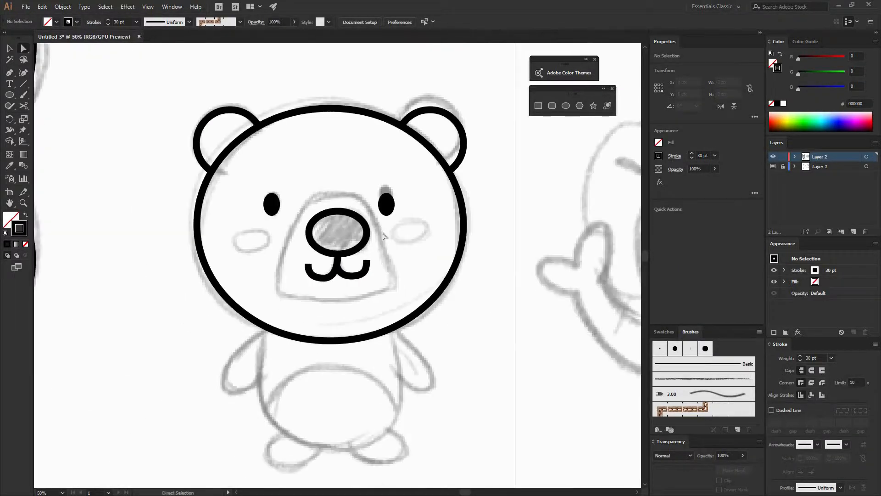
key(ctrl+plus)
key(p)
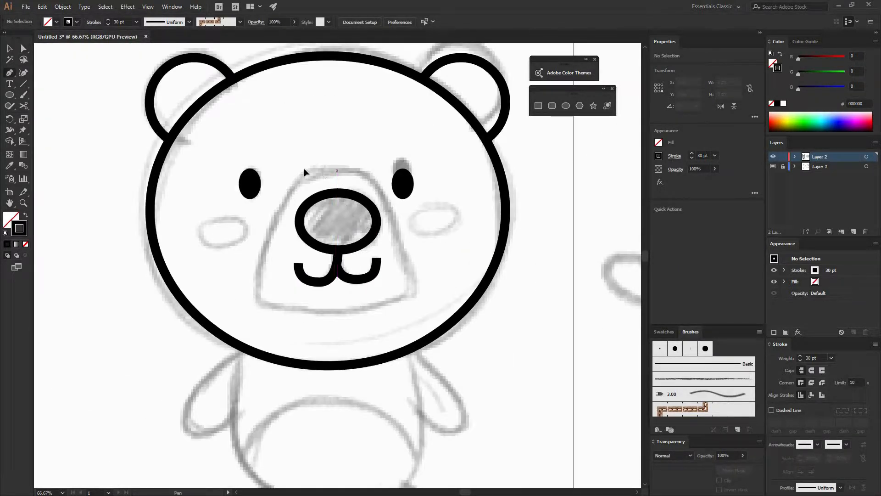
drag(302, 175, 301, 175)
key(ctrl+z)
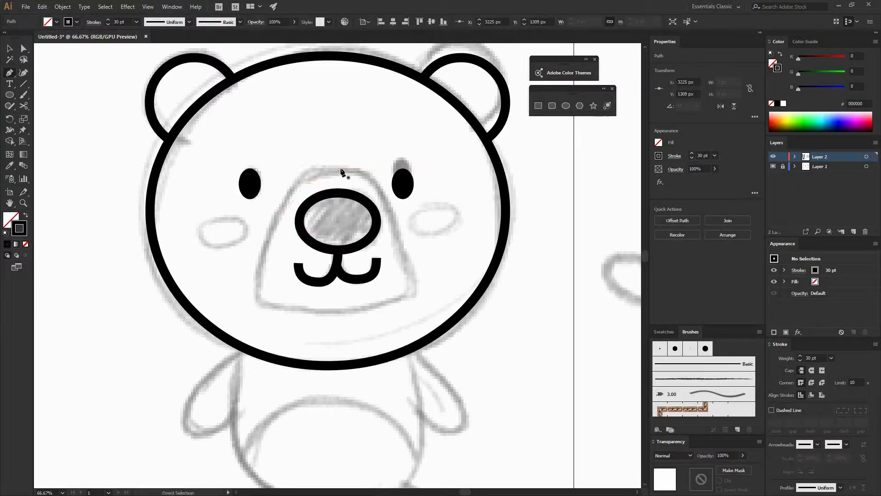
drag(309, 168, 309, 169)
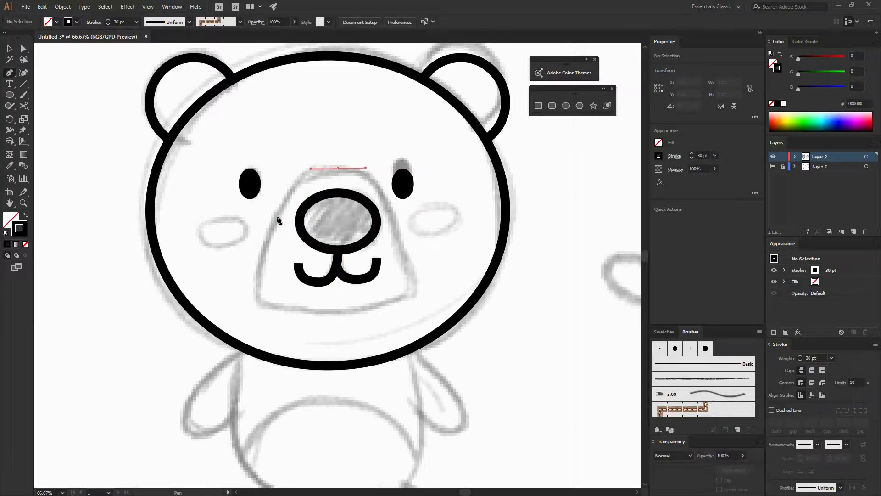
drag(272, 235, 259, 274)
mouse_move(255, 304)
mouse_down()
mouse_move(339, 314)
mouse_move(377, 290)
mouse_up()
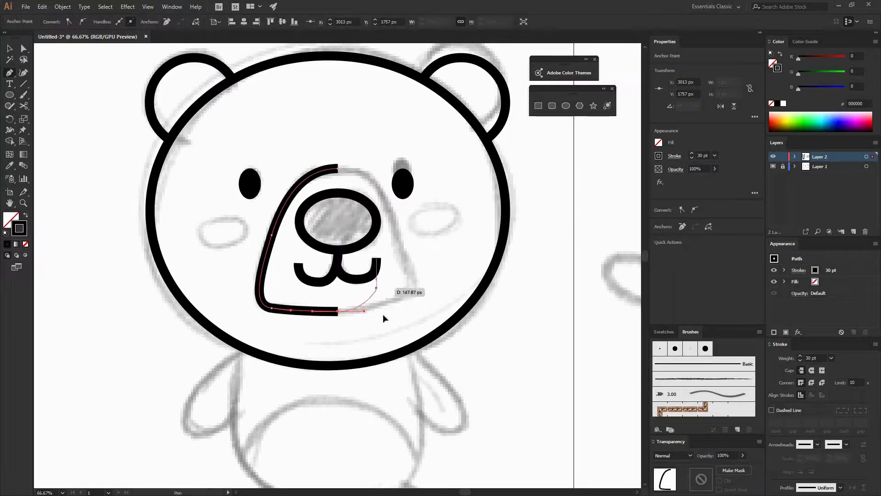
- Create a mirrored copy of the left muzzle half with Reflect and move it horizontally to the right, clear of the original
key(v)
click(277, 264)
click(289, 190)
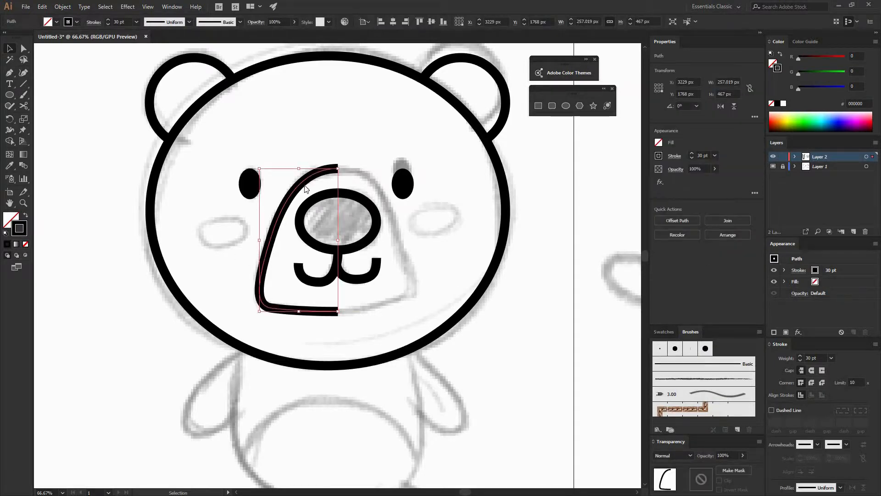
right_click(304, 182)
mouse_move(322, 315)
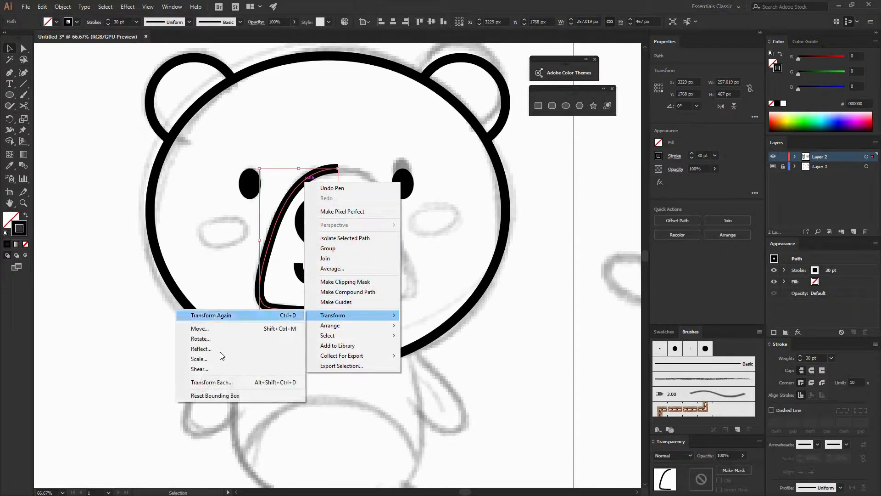
click(204, 349)
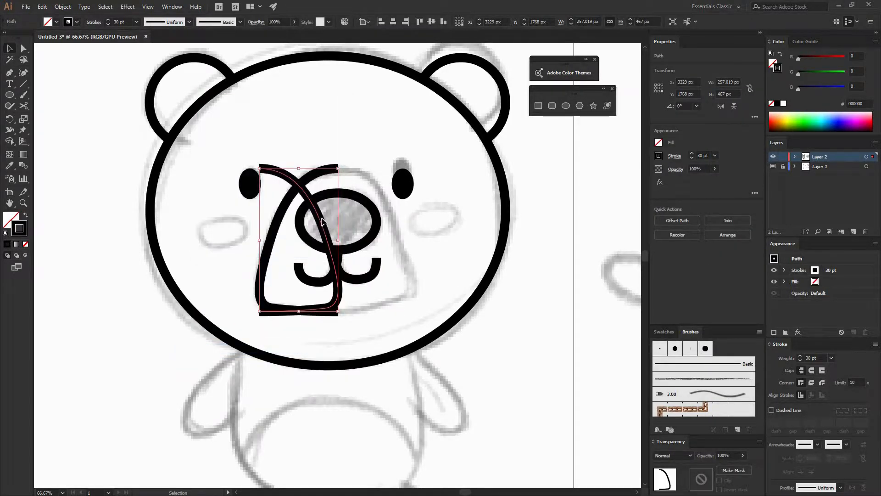
click(457, 222)
drag(324, 229, 439, 233)
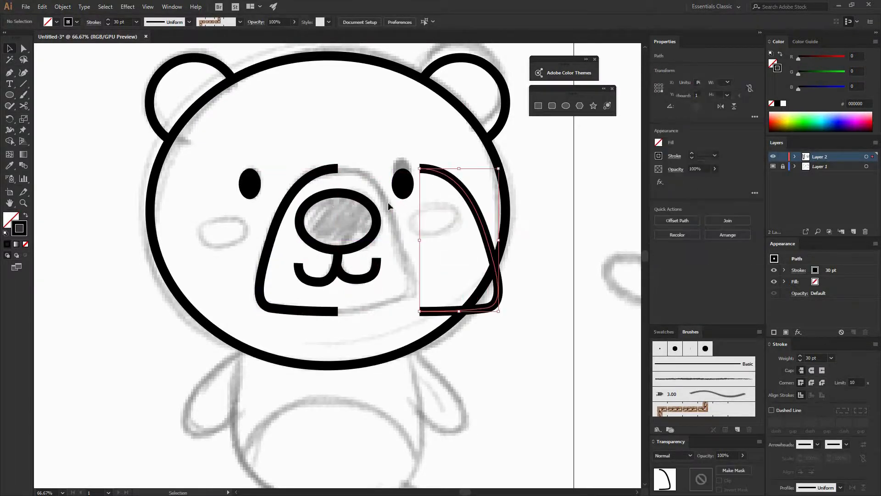
- Distribute both muzzle halves horizontally with zero spacing, using the left half as the key object
shift+click(308, 222)
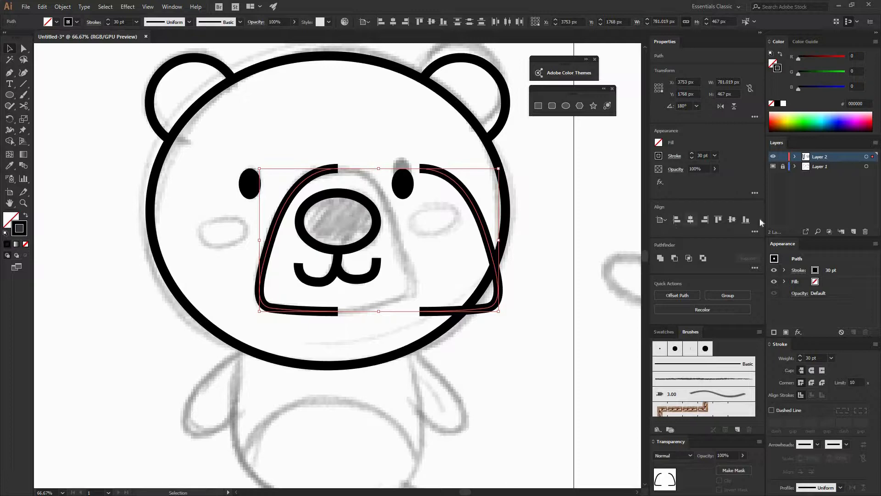
click(754, 231)
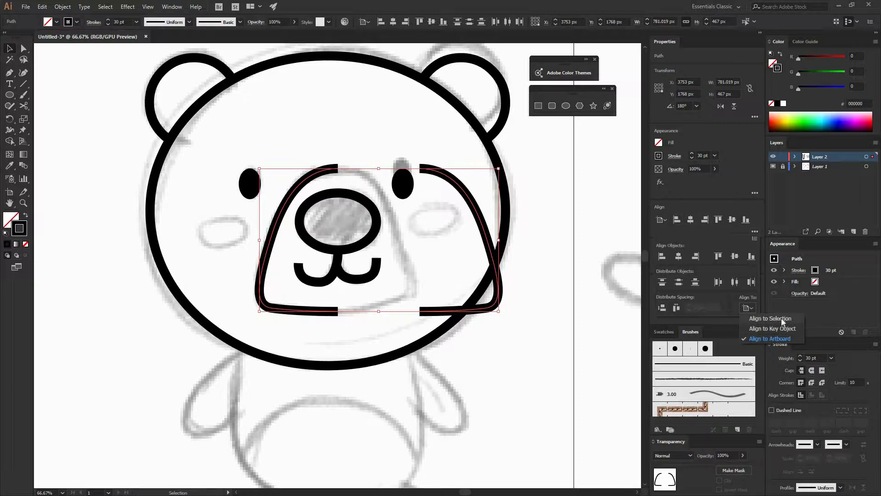
click(770, 318)
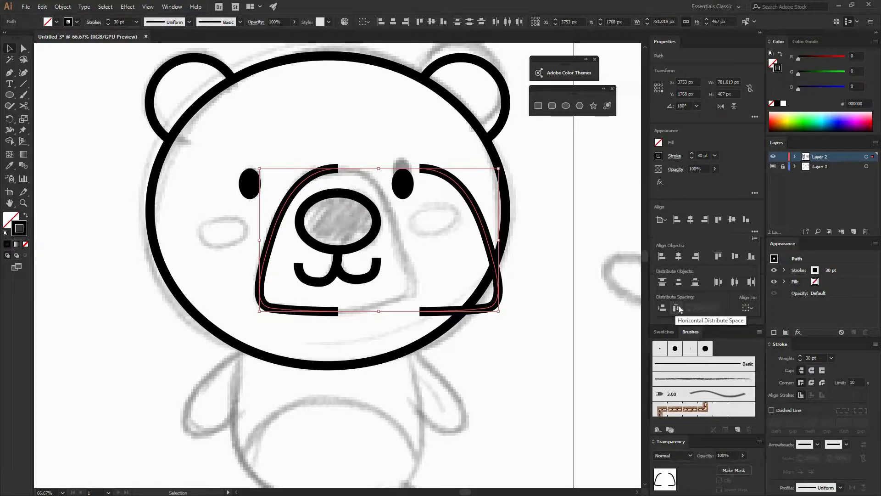
click(299, 188)
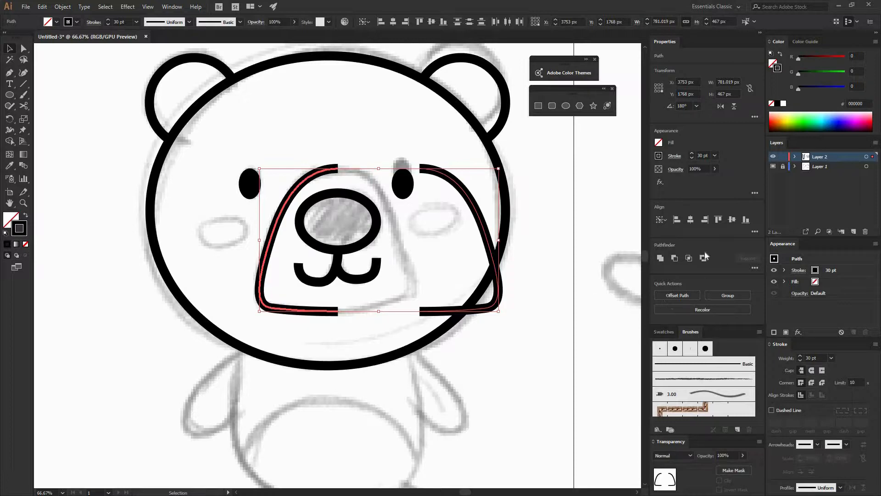
click(657, 221)
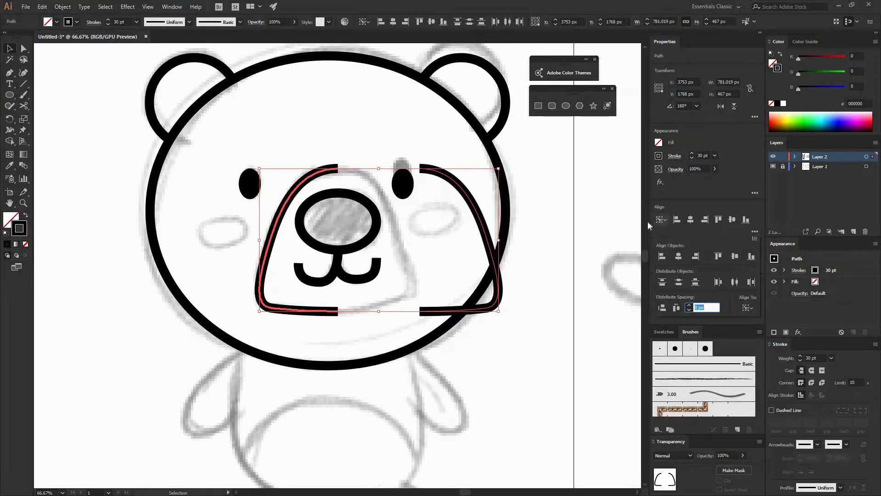
click(677, 308)
click(357, 320)
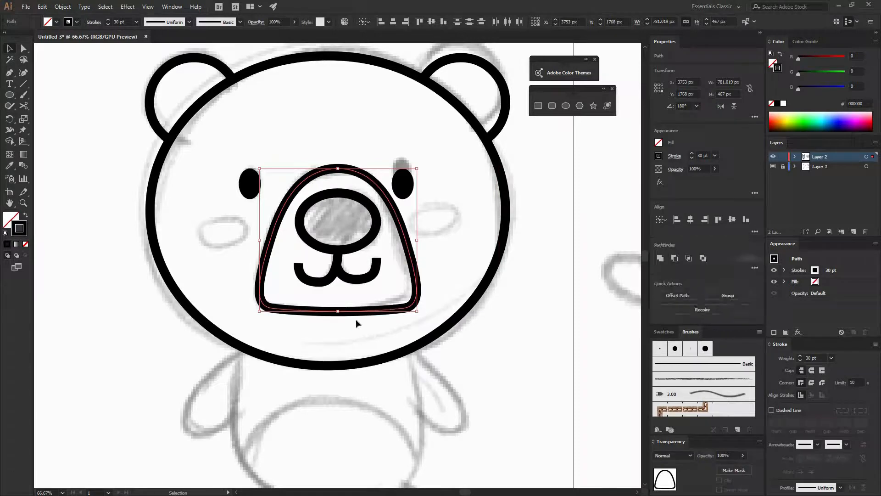
- Join the two muzzle halves at their top and bottom end points with the Direct Selection tool and deselect the outline
click(124, 47)
click(22, 49)
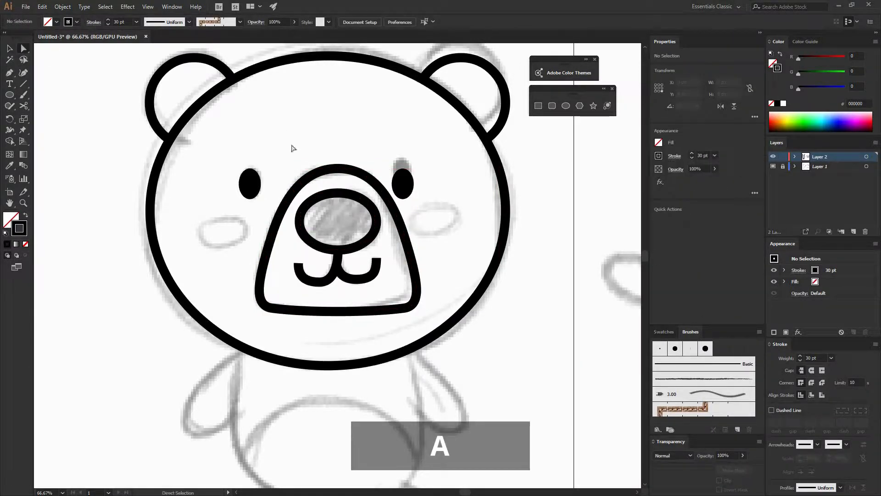
click(366, 174)
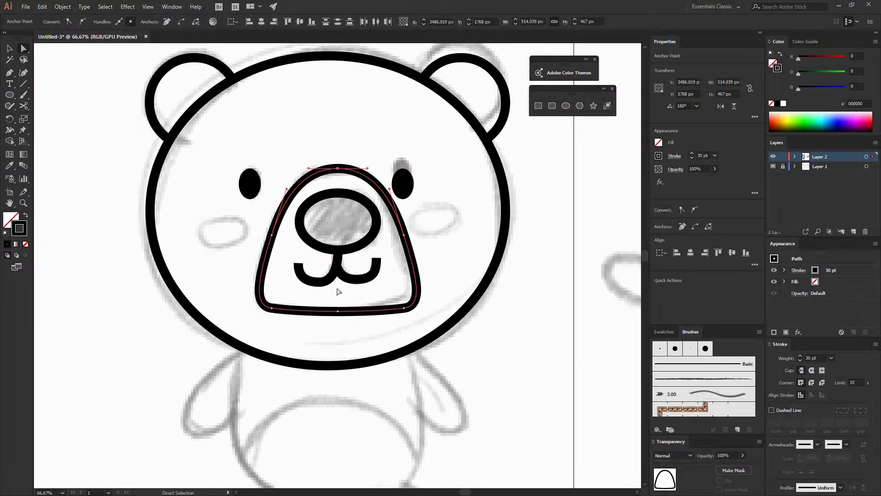
click(336, 307)
click(196, 22)
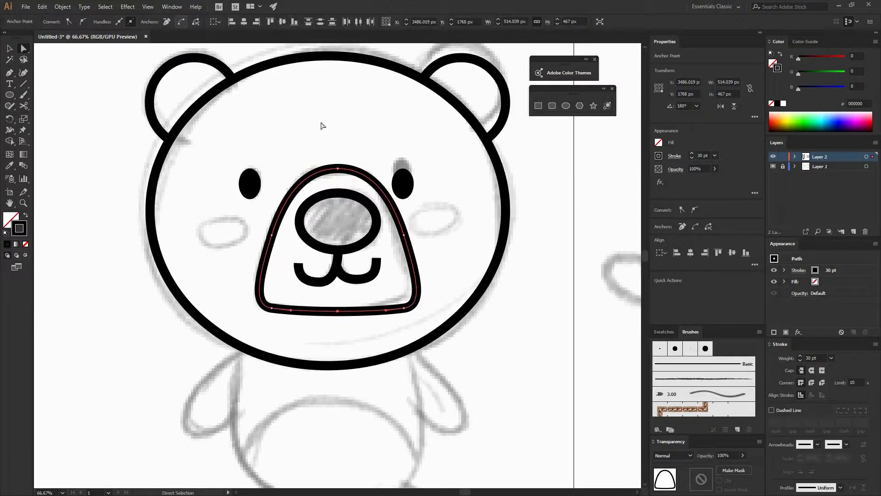
key(ctrl+shift+a)
- Draw an ellipse outline over the left cheek and place a copy of it level on the right cheek
click(566, 105)
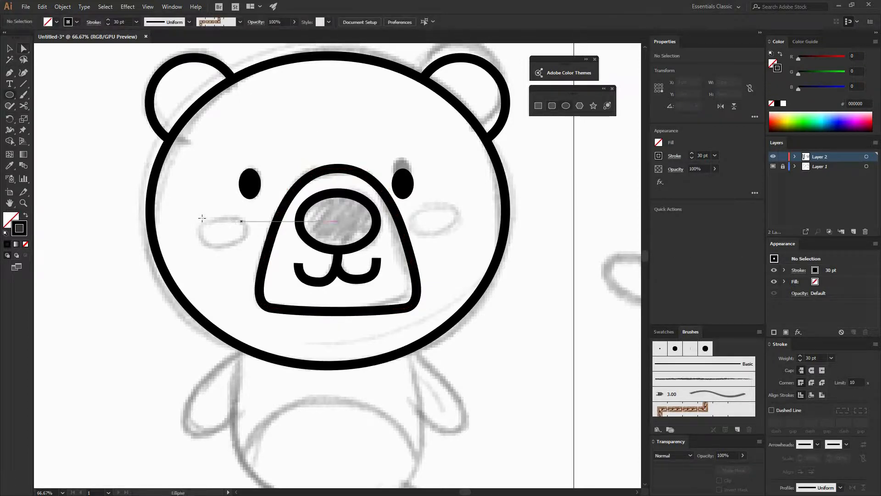
key(v)
mouse_move(238, 244)
mouse_down()
mouse_move(473, 234)
mouse_move(464, 237)
mouse_up()
click(442, 318)
- Group the mouth curves into one object below the nose
drag(494, 301, 519, 257)
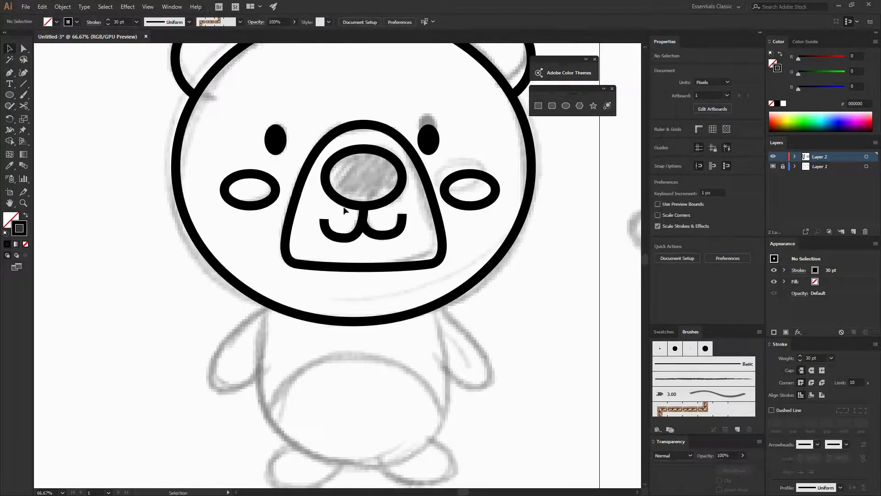
click(354, 224)
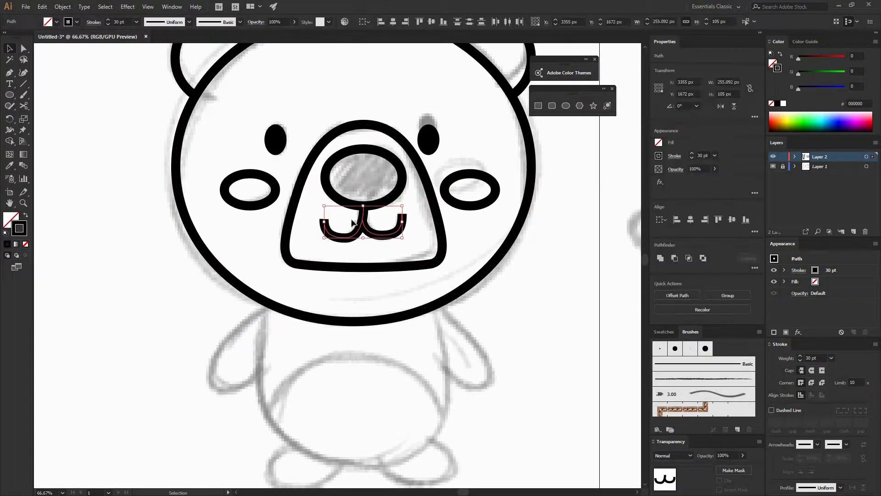
key(ctrl+g)
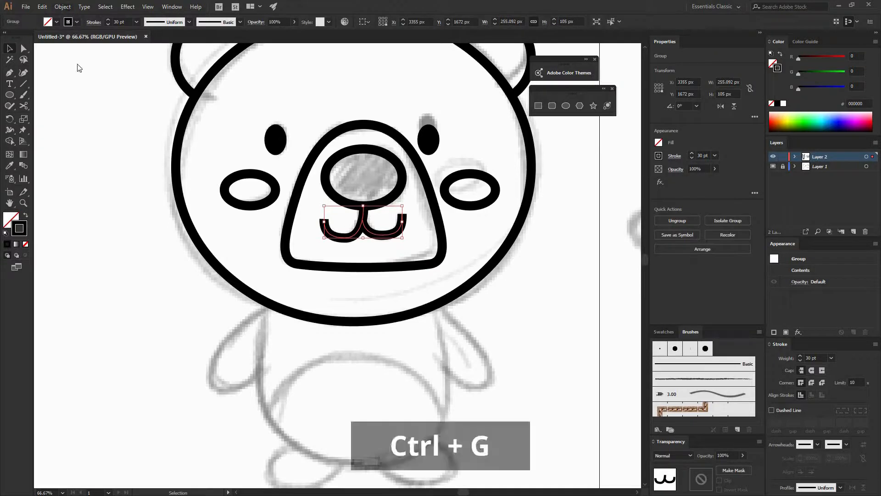
click(64, 7)
- Select both filled eye ellipses and group them together
drag(533, 268, 423, 105)
click(428, 138)
shift+click(275, 139)
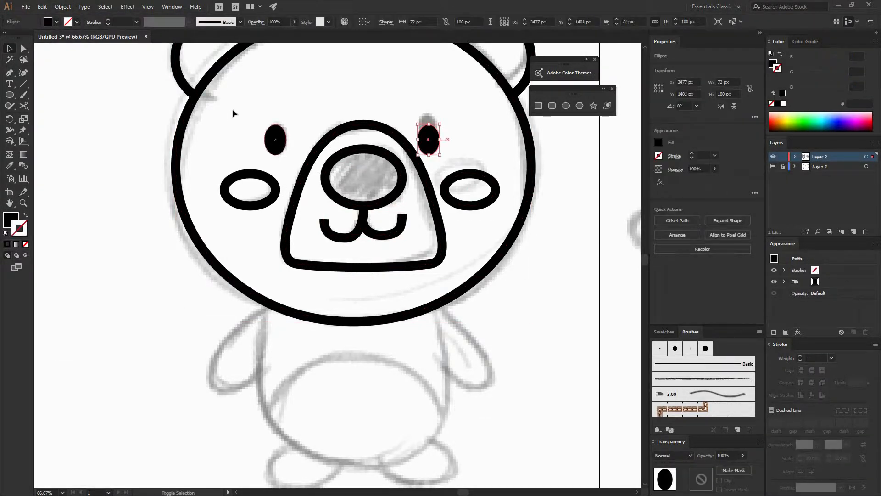
key(ctrl+g)
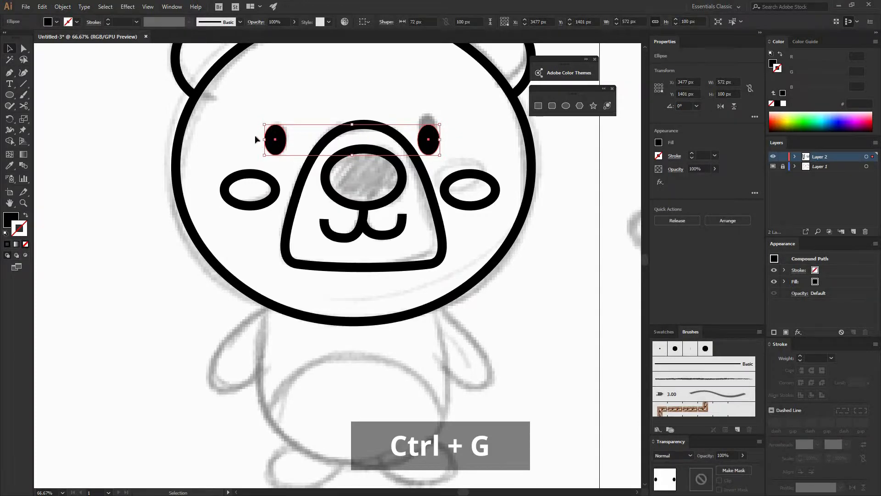
- Try to centre the facial features horizontally on the head outline while the cheeks are still separate ellipses
shift+click(534, 145)
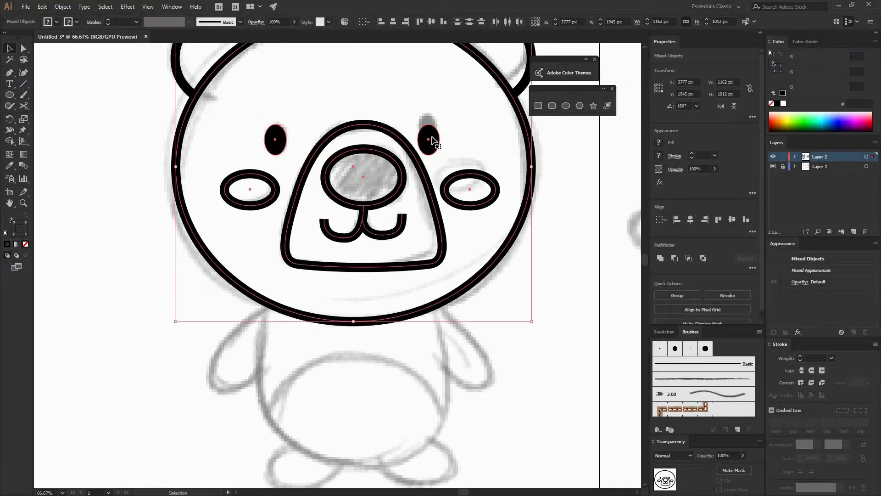
click(524, 118)
click(394, 21)
click(426, 112)
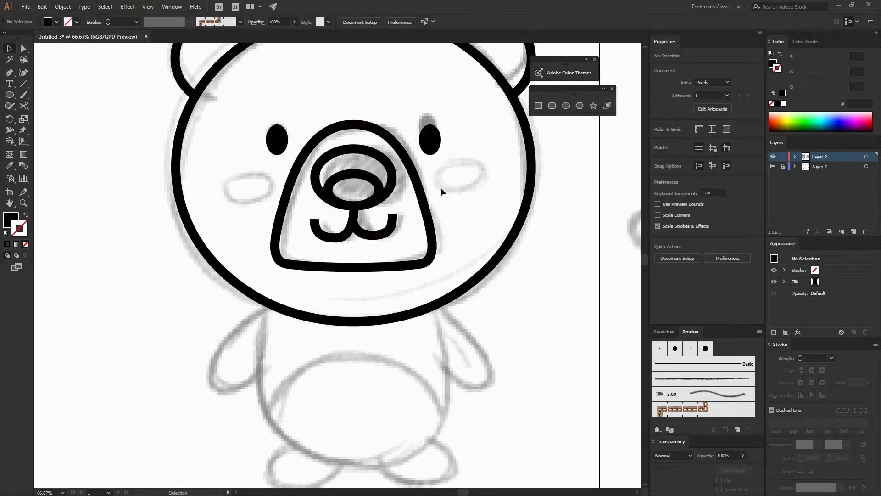
click(381, 184)
key(ctrl+z)
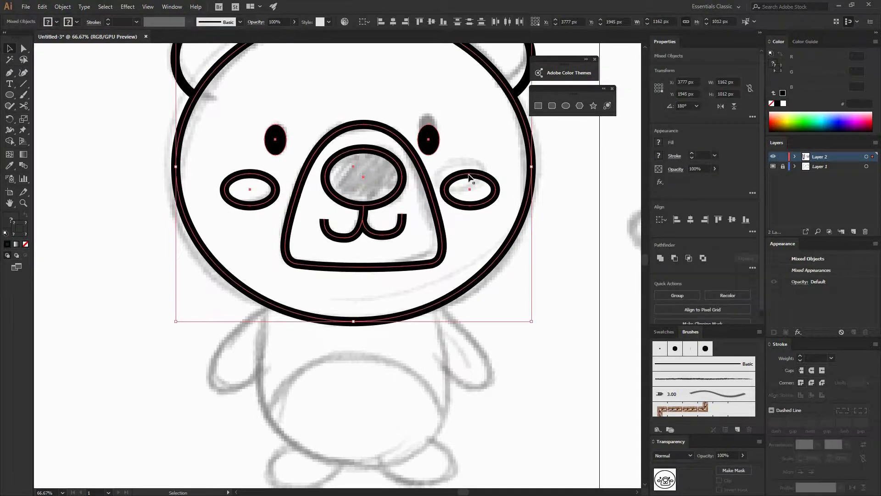
- Select the two cheek ellipses and group them together
click(470, 181)
click(488, 179)
shift+click(271, 183)
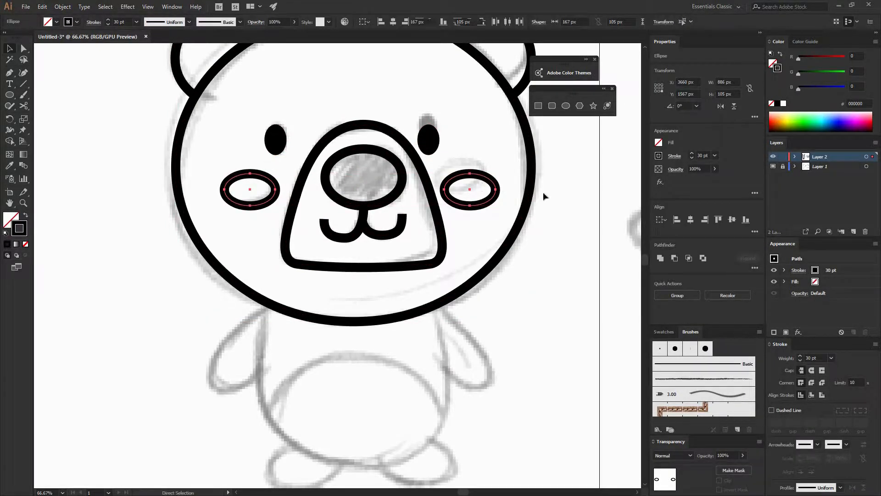
key(ctrl+g)
- Centre the eyes, cheeks, nose, mouth and muzzle horizontally on the head, using the head outline as the key object
drag(544, 197, 409, 135)
click(532, 143)
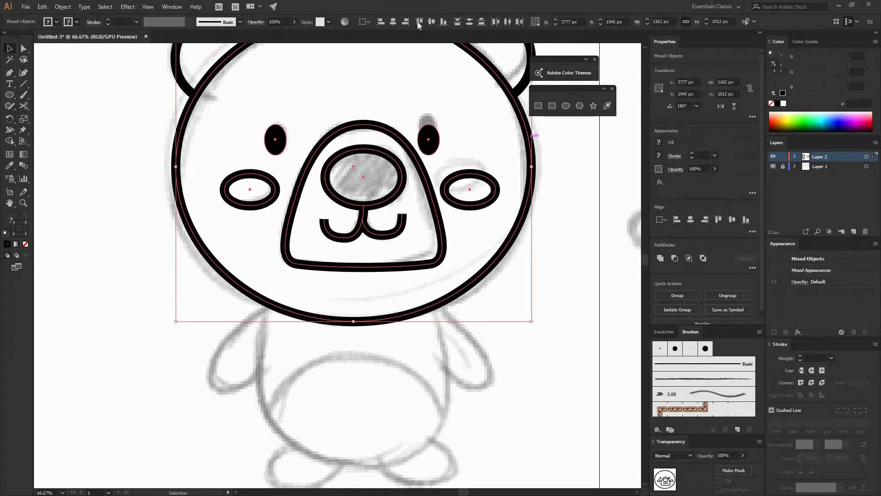
click(393, 21)
click(321, 276)
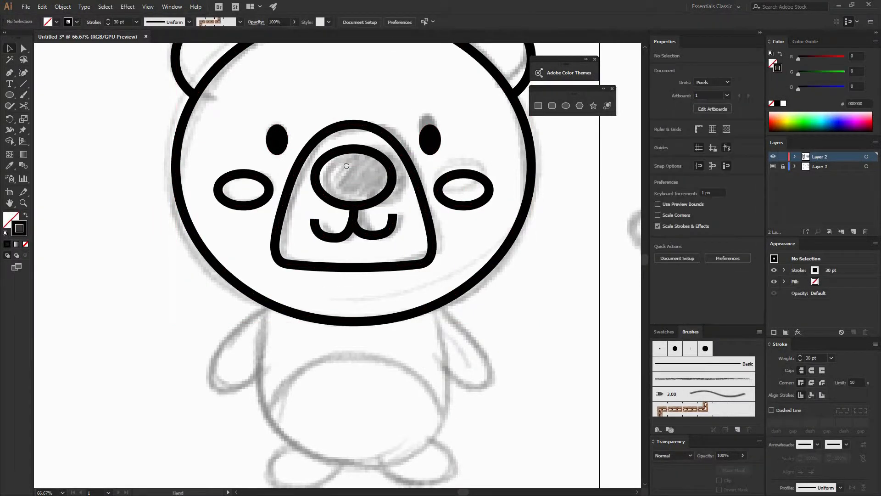
- Draw an ellipse about 615 by 793 px over the sketched body and lower its side anchor points into an egg shape
drag(302, 241, 296, 113)
key(p)
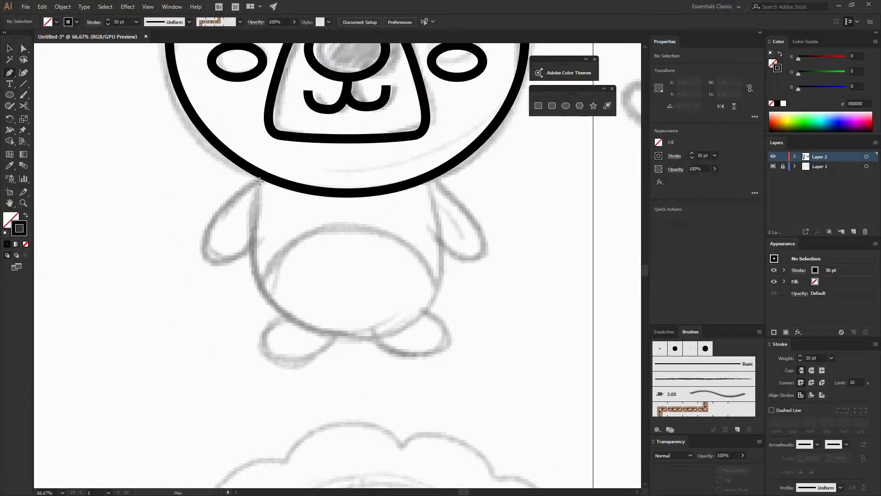
mouse_move(404, 244)
mouse_down()
mouse_move(434, 275)
mouse_move(452, 337)
mouse_move(443, 336)
mouse_up()
key(v)
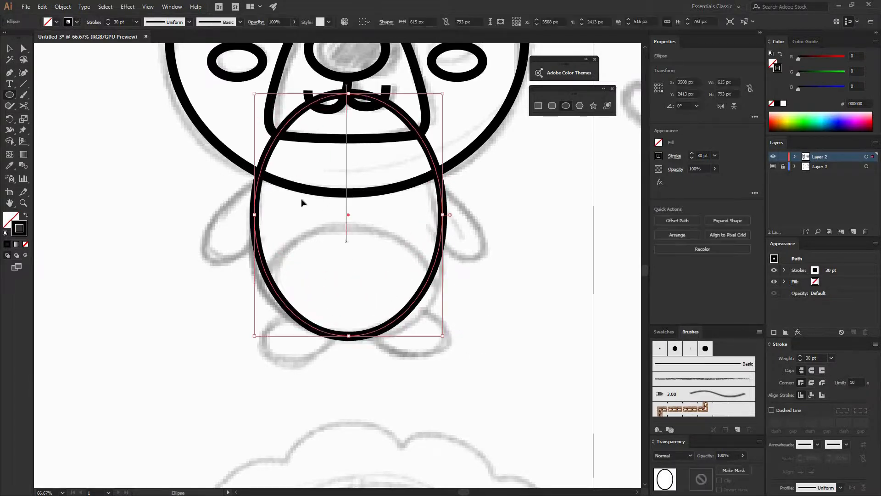
key(a)
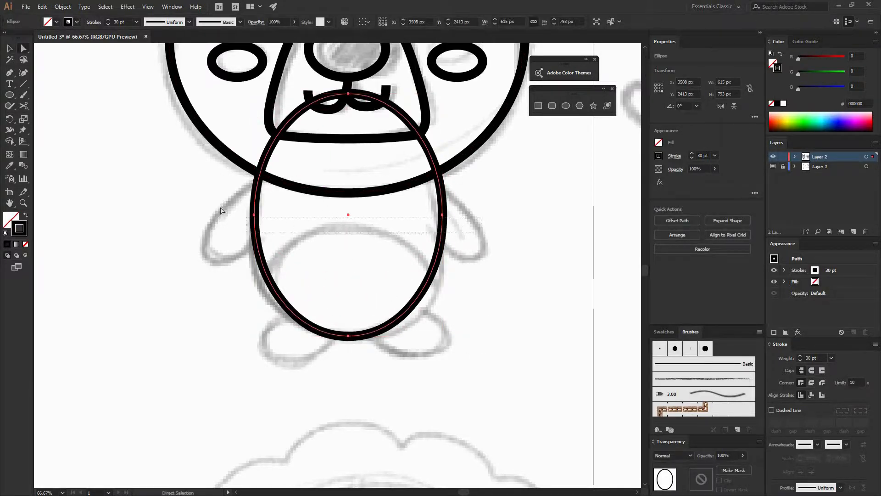
click(255, 214)
drag(254, 214, 255, 231)
- Cut the body outline with the Scissors tool where it meets the head on both sides and delete the upper part
key(c)
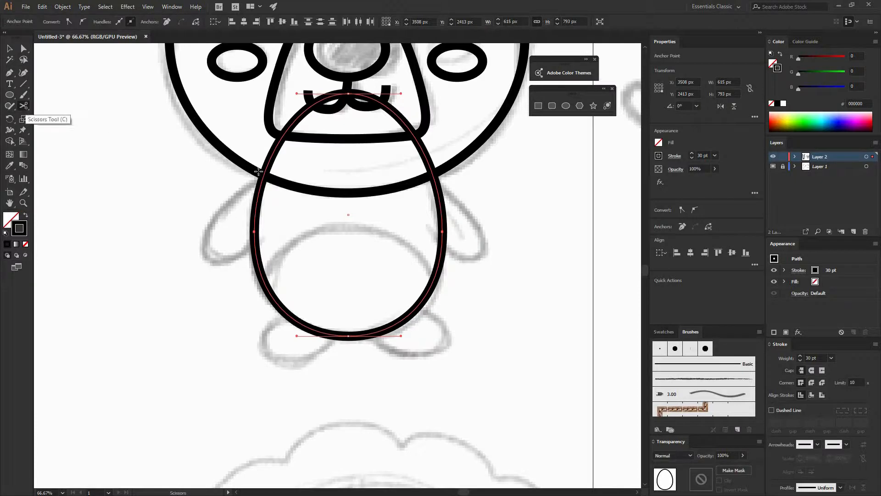
click(265, 175)
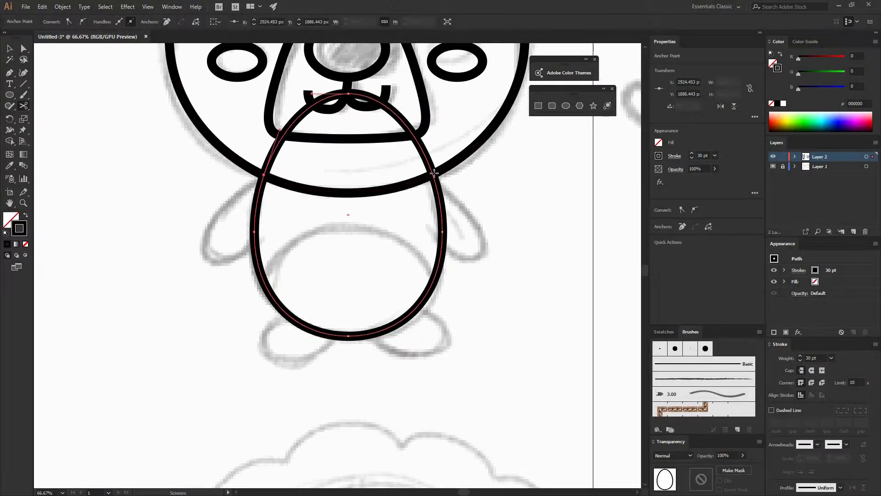
click(433, 174)
key(v)
click(426, 191)
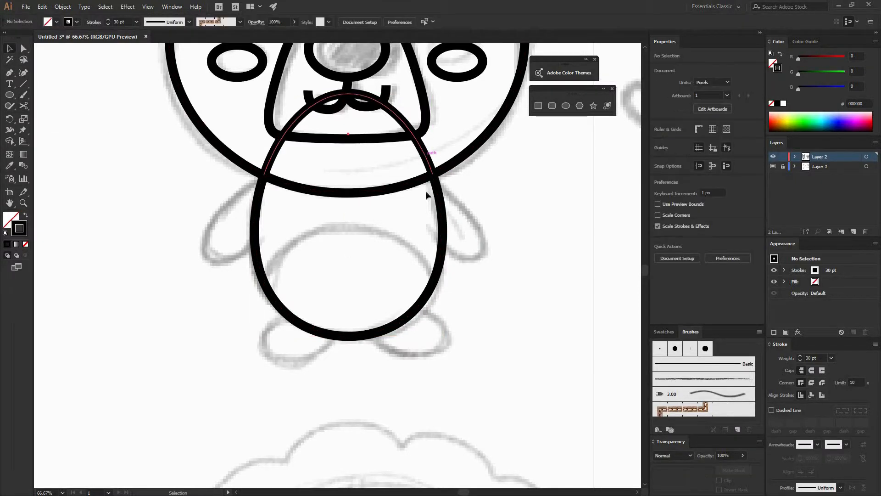
click(426, 156)
key(Delete)
- Trace the left arm with a curved Pen path from the body's side up to the head and adjust its upper end point
drag(370, 206, 367, 176)
key(p)
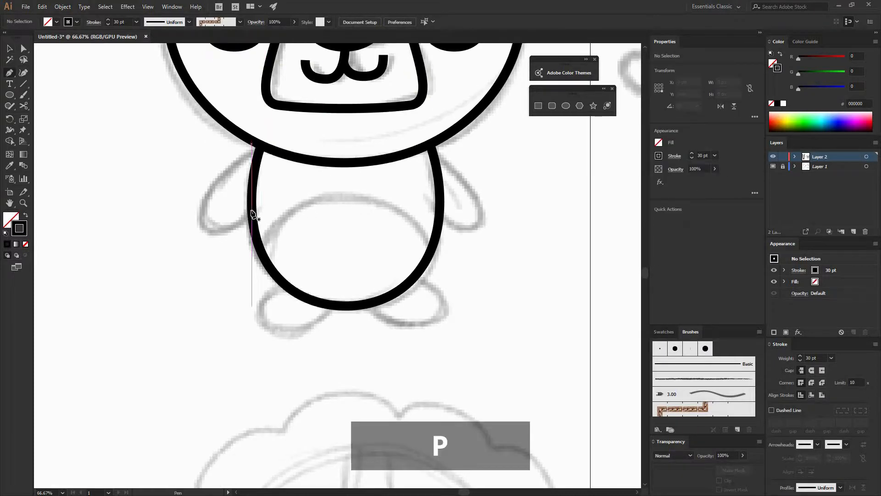
click(252, 211)
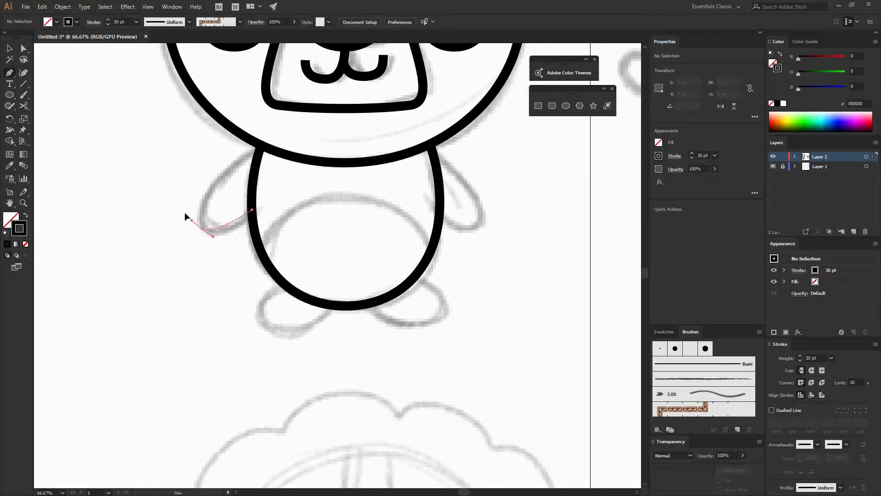
drag(185, 216, 185, 212)
drag(261, 145, 299, 146)
key(ctrl+z)
key(a)
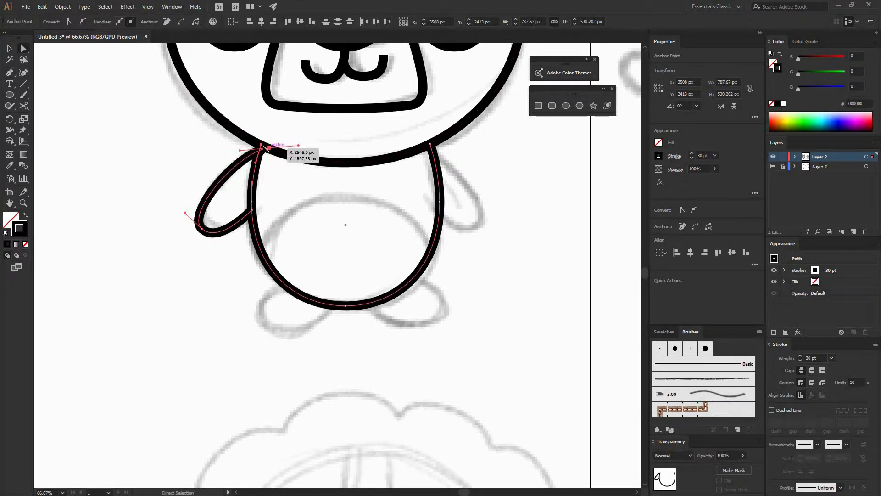
click(279, 169)
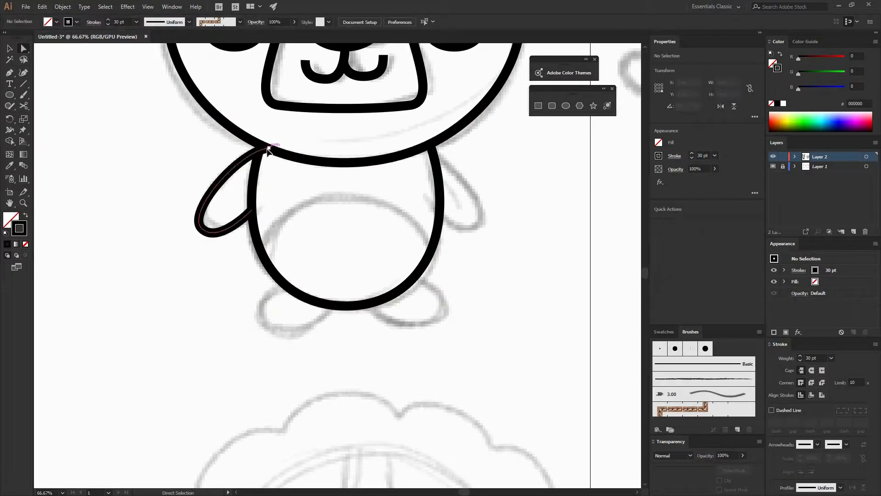
- Create a mirrored copy of the left arm with Reflect and move it horizontally to the right side of the body
key(v)
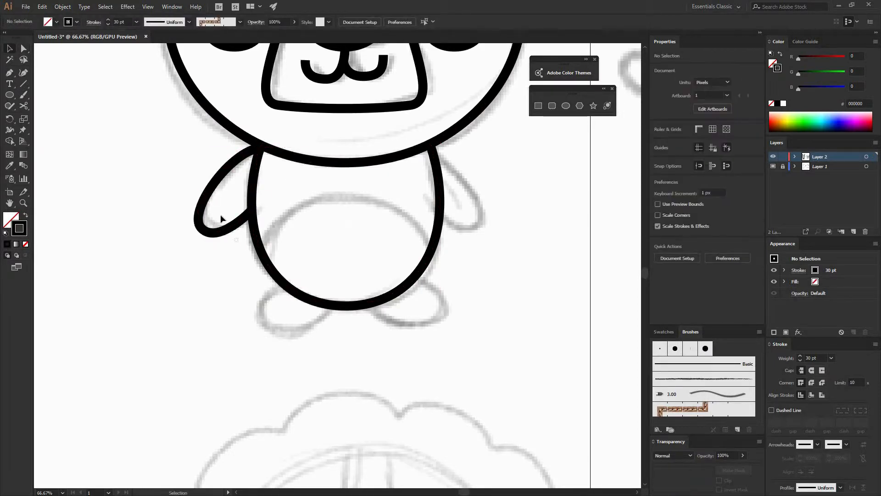
click(221, 218)
right_click(222, 217)
mouse_move(257, 348)
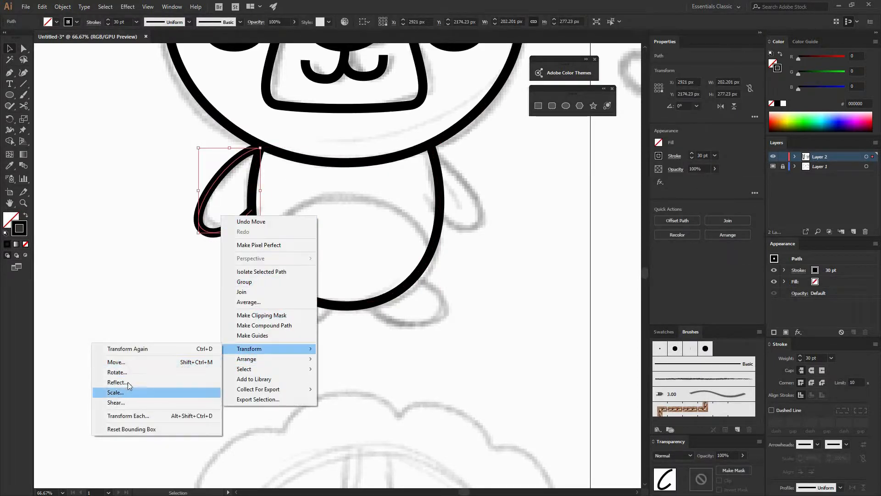
click(127, 382)
click(227, 236)
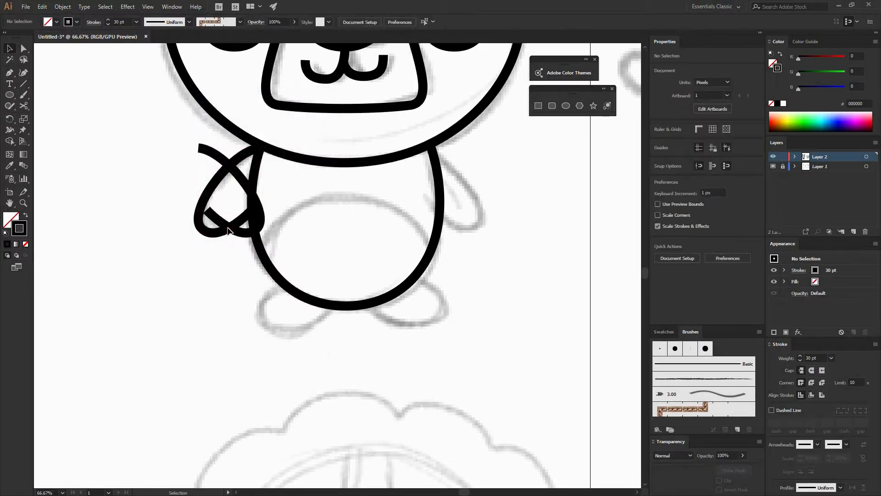
drag(220, 224, 486, 232)
click(344, 334)
- Trace the left foot with a curved Pen path starting and ending on the lower edge of the body
drag(369, 238, 378, 201)
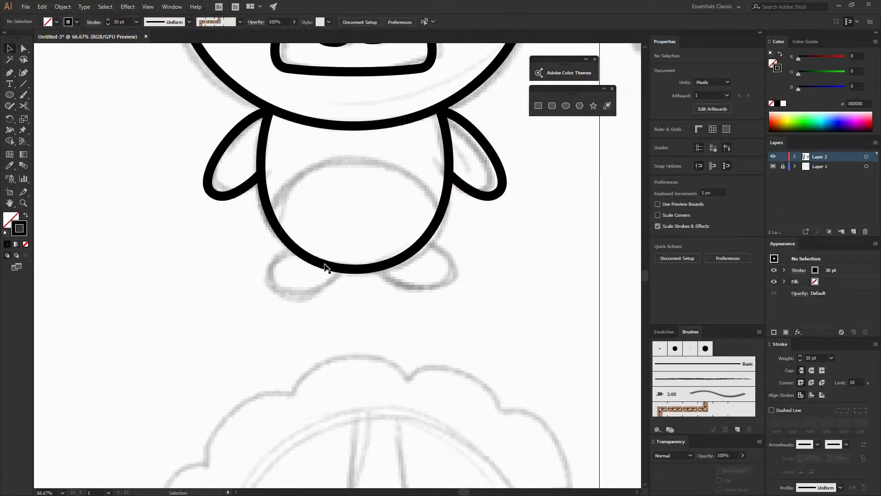
key(p)
click(336, 267)
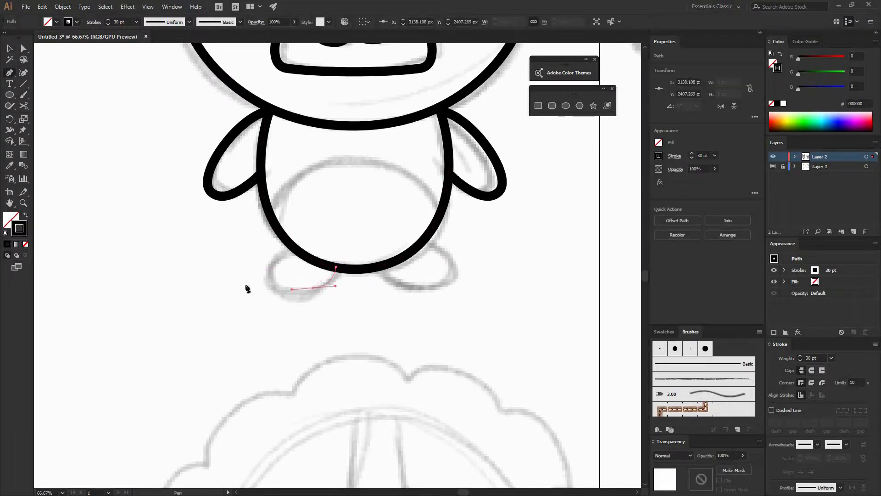
drag(238, 275, 243, 252)
key(ctrl+z)
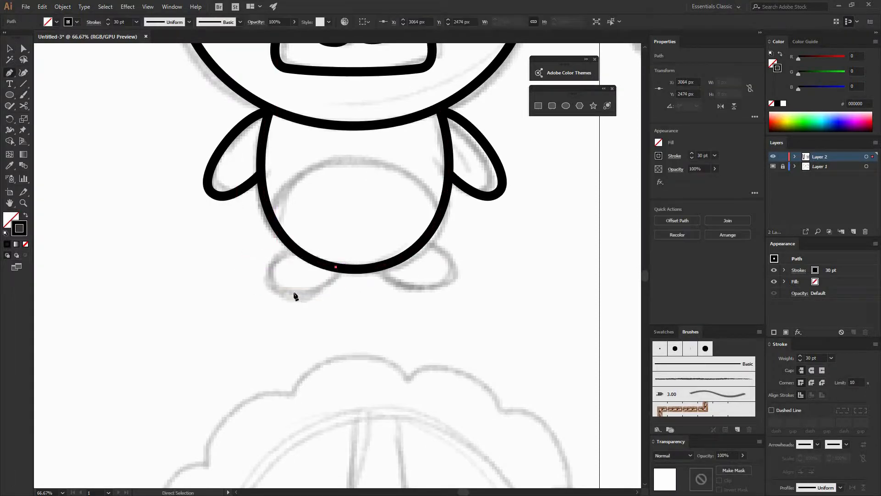
drag(294, 292, 256, 292)
drag(297, 251, 339, 237)
key(v)
- Create a mirrored copy of the left foot with Reflect and move it horizontally under the right side of the body
click(338, 292)
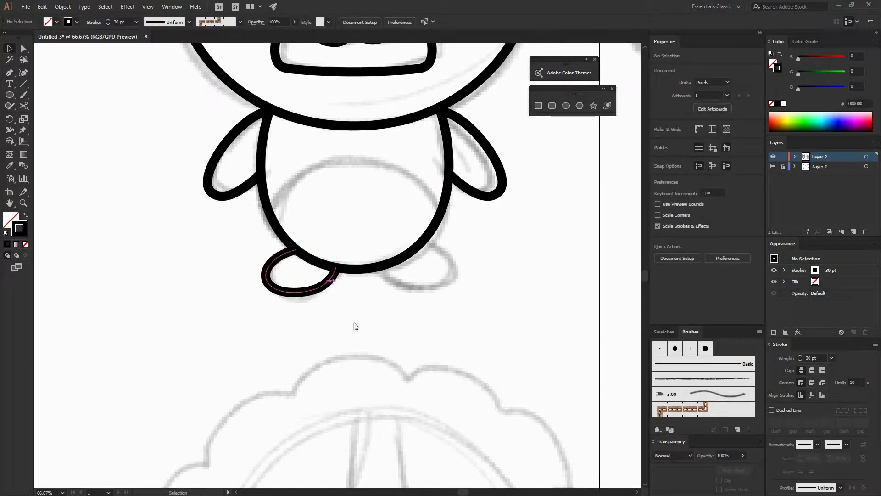
right_click(348, 287)
mouse_move(375, 417)
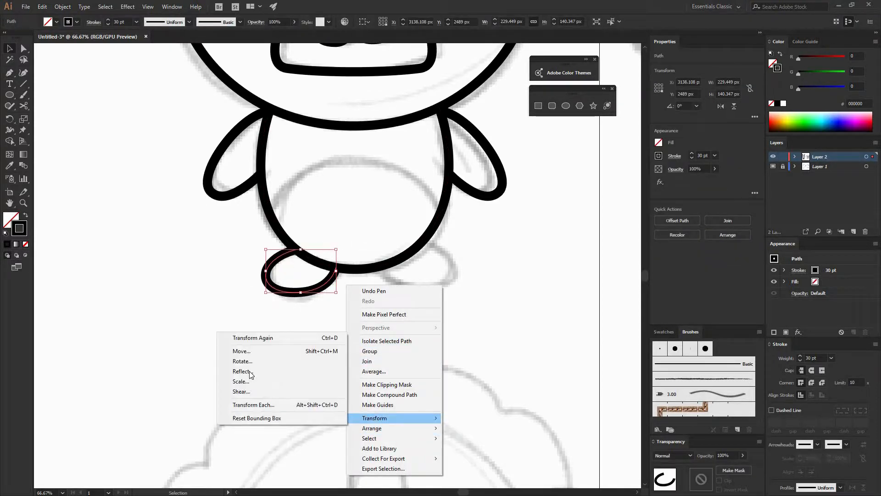
click(250, 374)
click(228, 239)
click(280, 287)
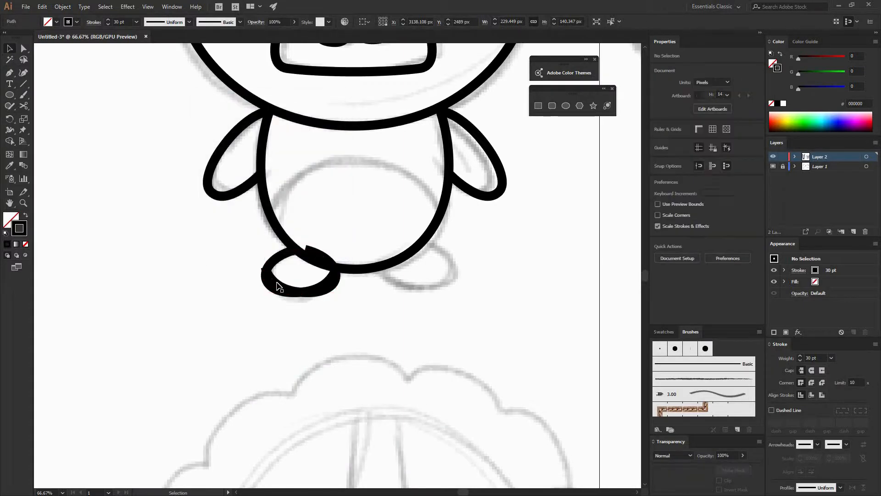
drag(277, 282, 390, 284)
- Group the two feet and centre them horizontally on the body outline
click(375, 291)
shift+click(317, 291)
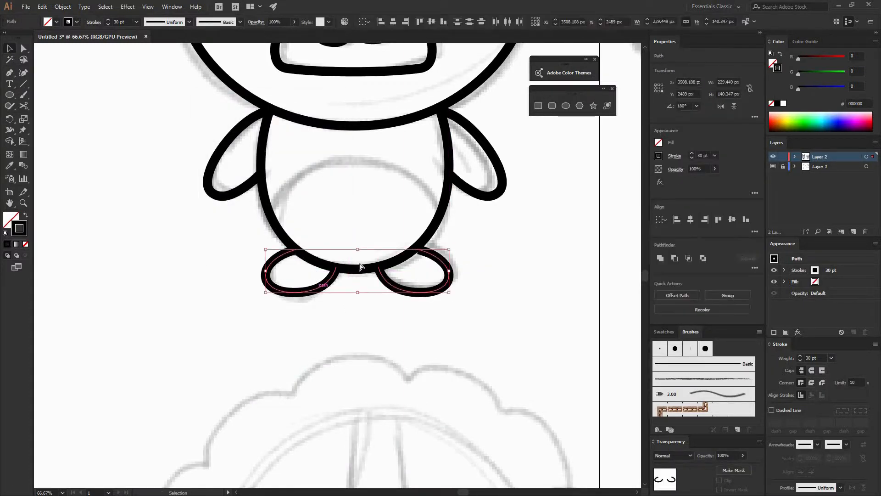
key(ctrl+g)
shift+click(433, 228)
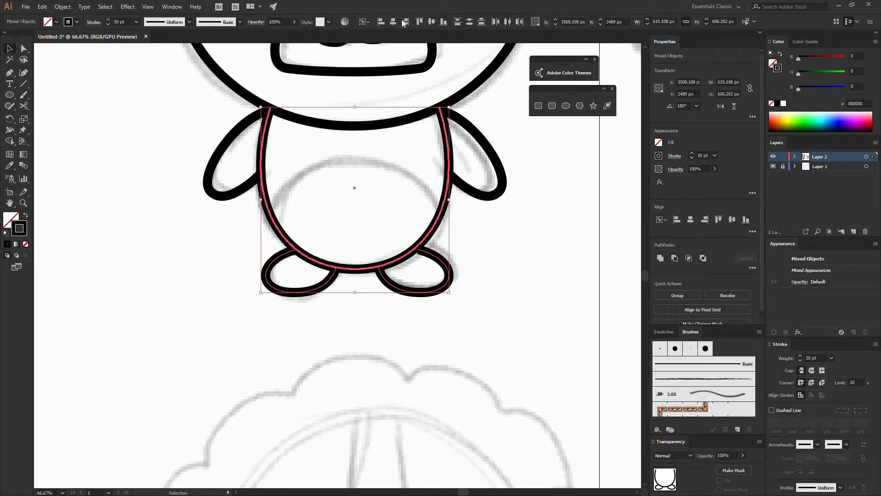
click(299, 203)
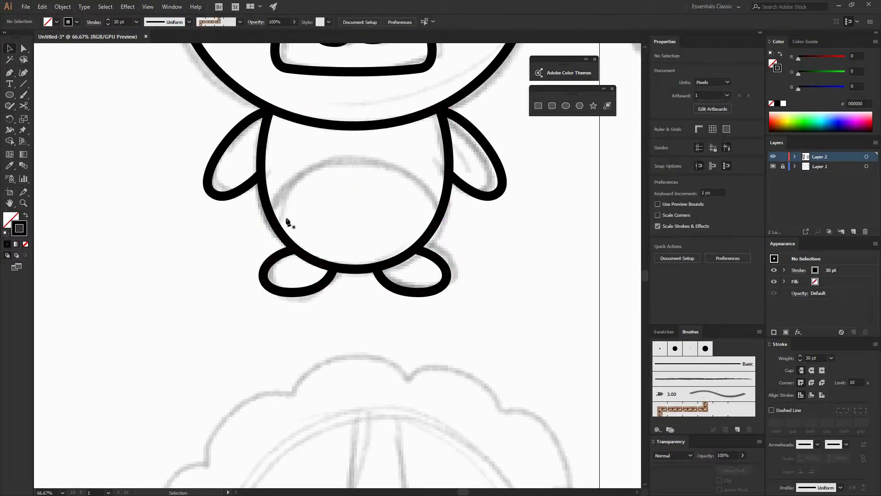
- Trace the belly patch as a curved Pen path across the body and adjust its top anchor handle to follow the sketch
key(p)
click(273, 219)
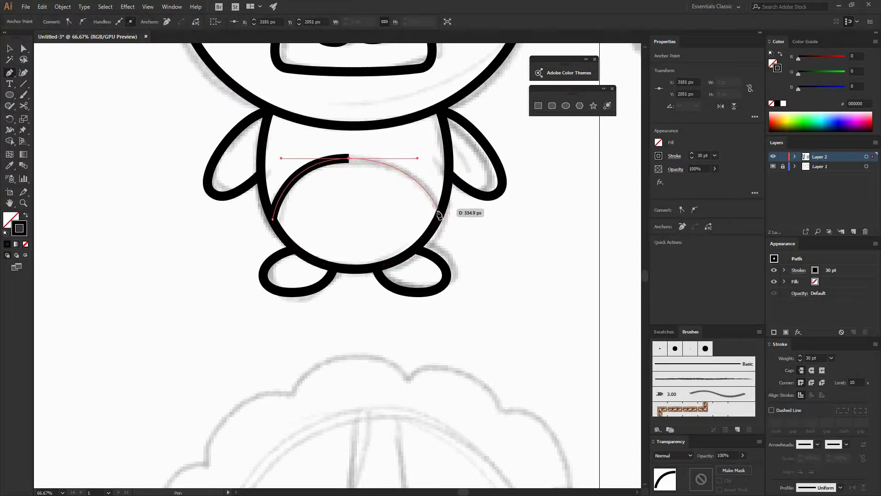
click(439, 216)
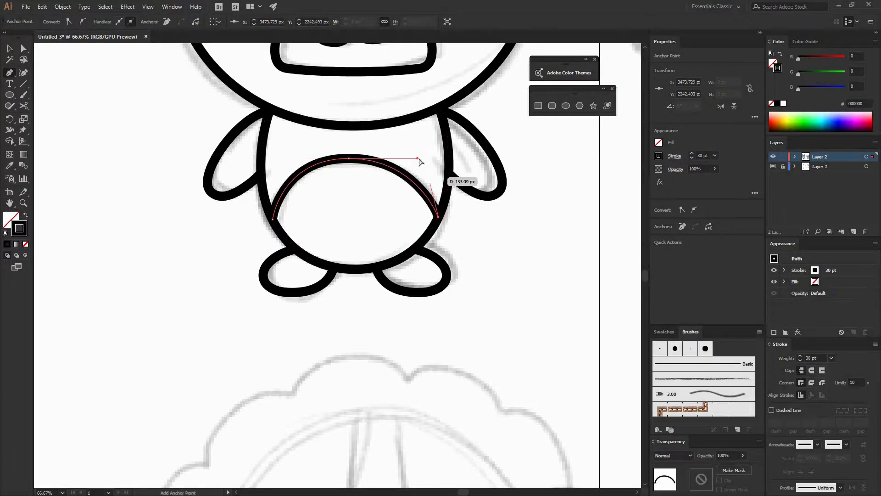
key(a)
drag(417, 159, 428, 153)
click(466, 198)
key(v)
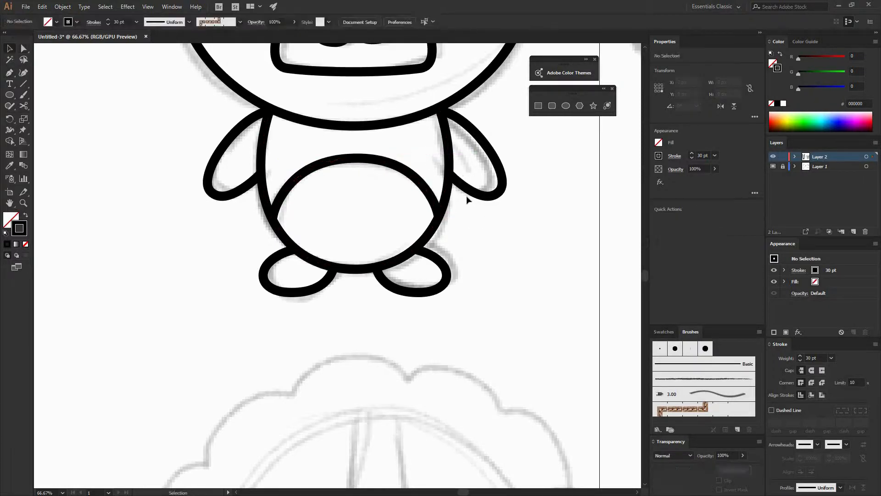
- Hide the sketch layer so only the vector outlines of the rabbit and bear are displayed
key(ctrl+minus)
key(ctrl+minus)
key(ctrl+minus)
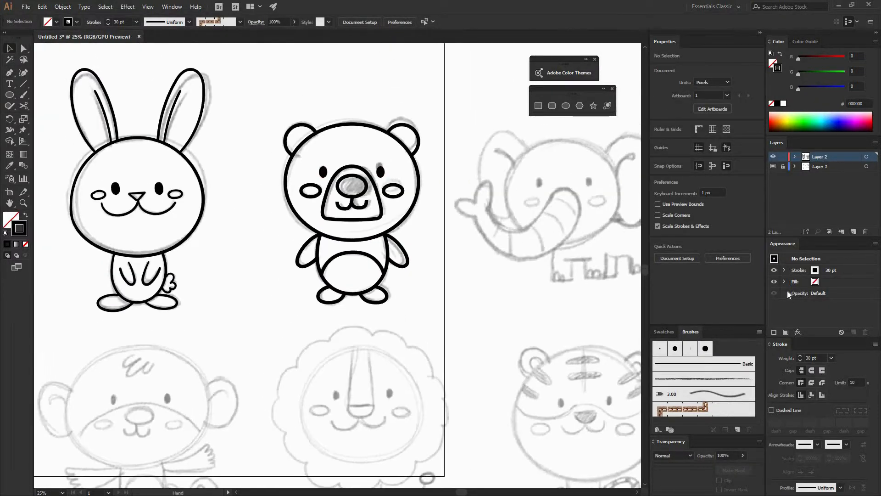
key(ctrl+shift+w)
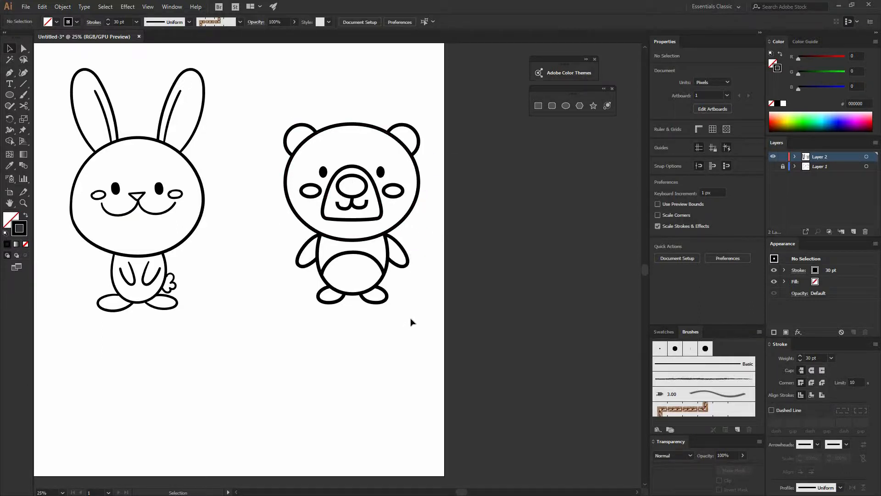
- Select all the bear's outlines except the filled eyes and set their stroke weight to 20 pt
drag(260, 98, 425, 315)
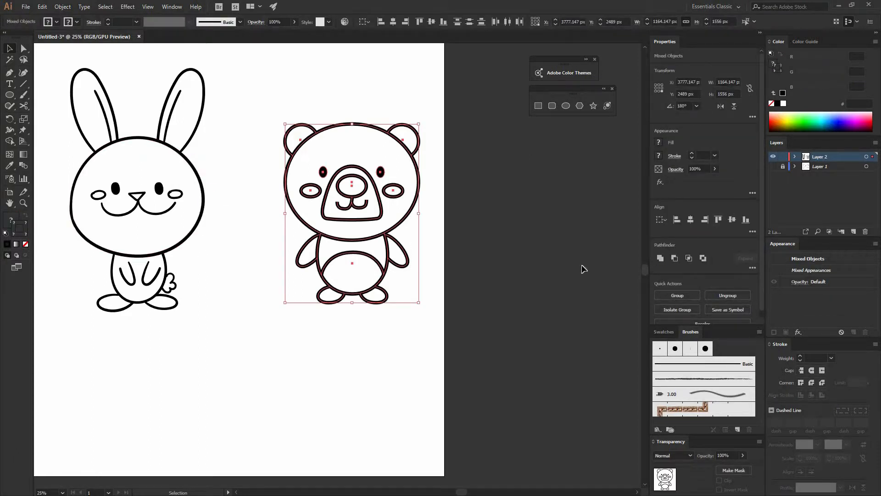
click(434, 222)
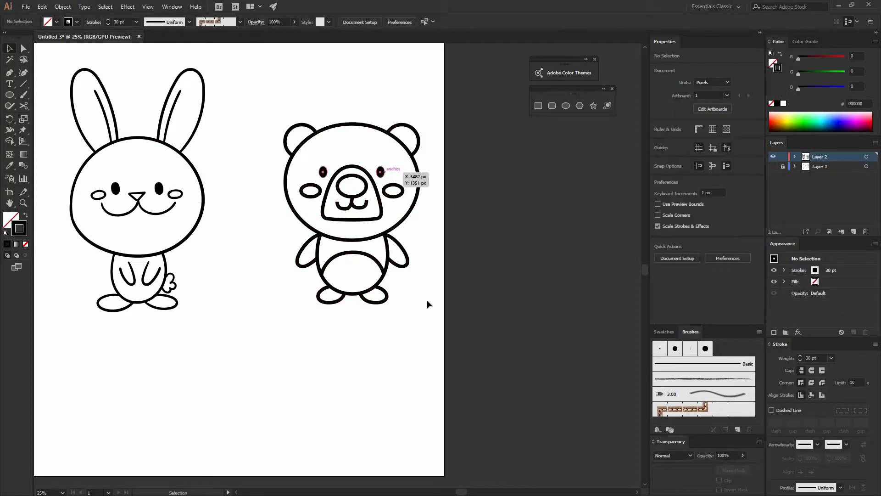
drag(427, 304, 325, 172)
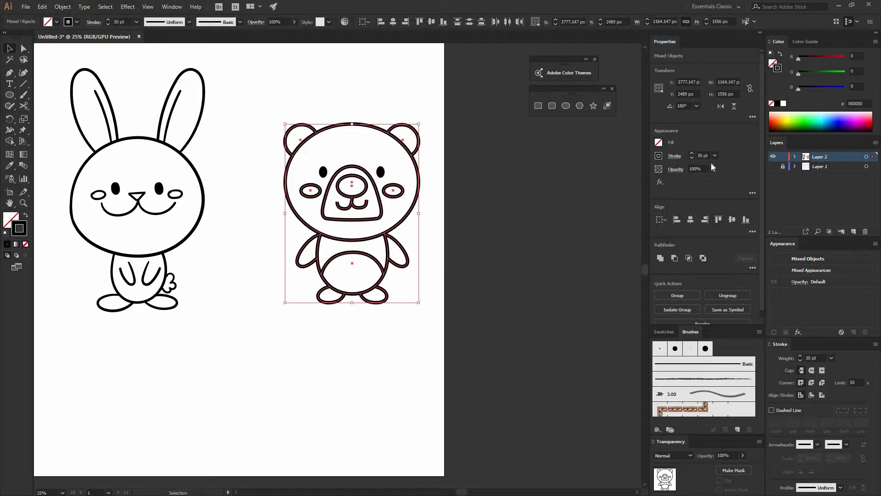
click(715, 155)
click(727, 337)
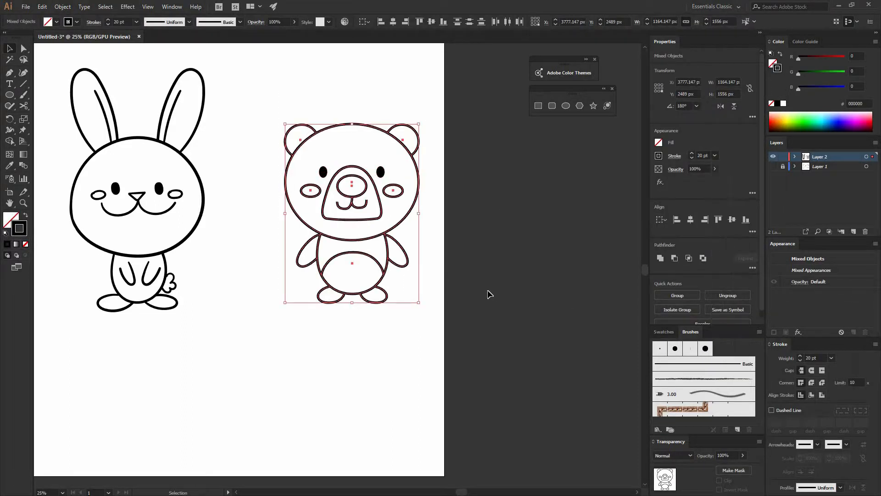
click(400, 272)
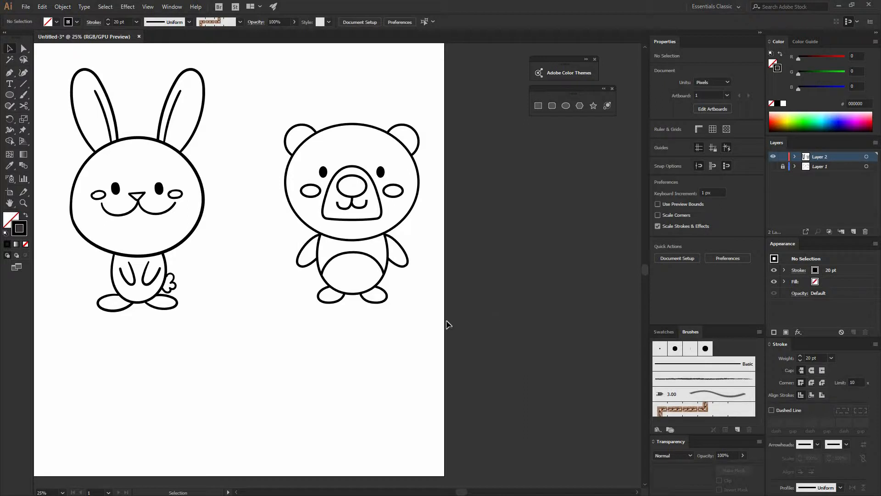
- Set the stroke weight of the bear's outlines, excluding the eyes, to 25 pt
drag(287, 95, 412, 321)
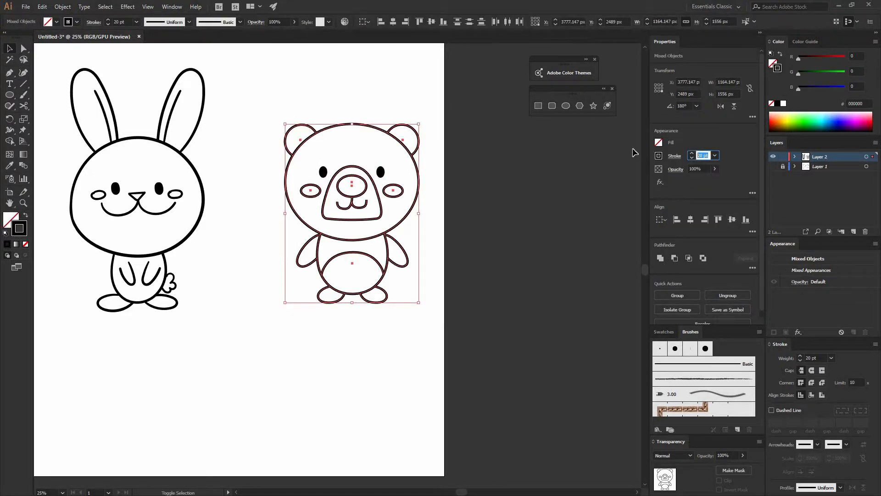
text(25)
key(Return)
click(475, 171)
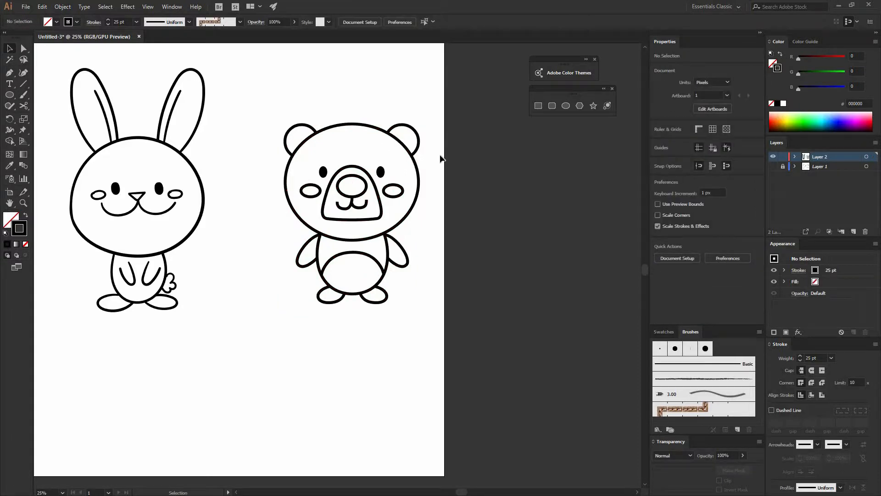
- Compare the bear's line ends with the rabbit's and give all the bear's strokes round caps and round corner joins
key(ctrl+=)
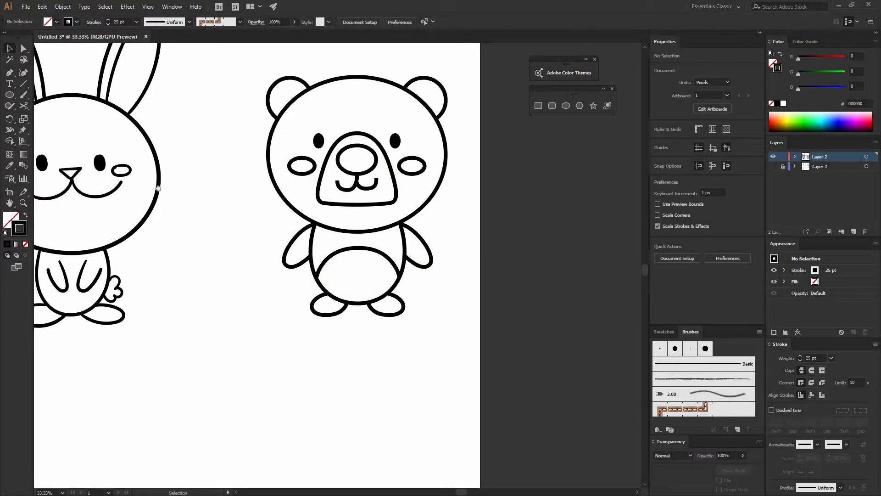
drag(117, 164, 277, 189)
key(ctrl+=)
key(ctrl+=)
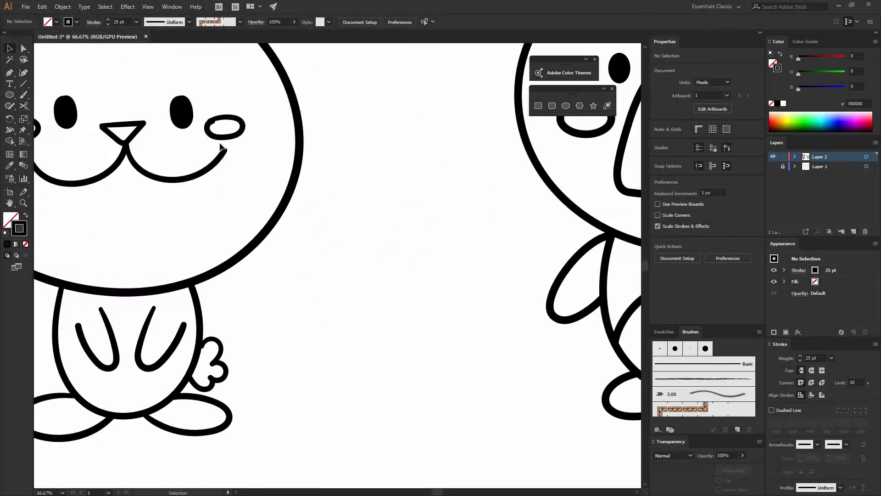
drag(546, 168, 233, 245)
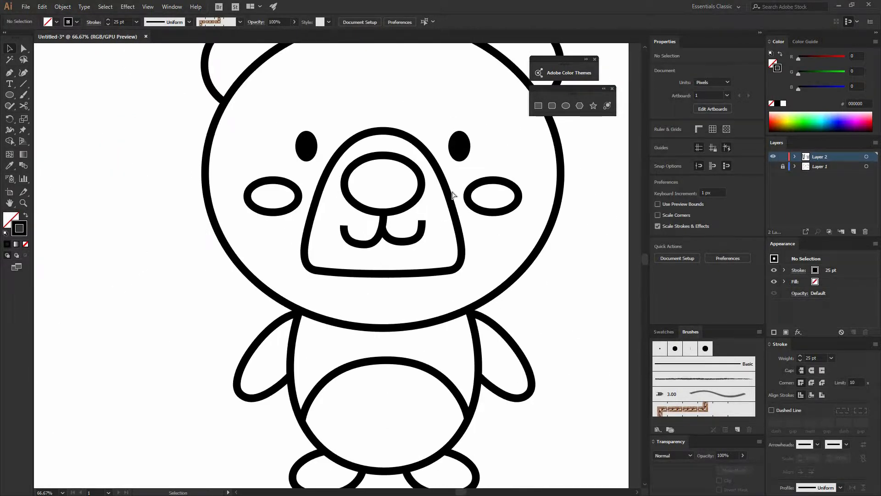
key(ctrl+minus)
key(ctrl+minus)
drag(255, 137, 441, 393)
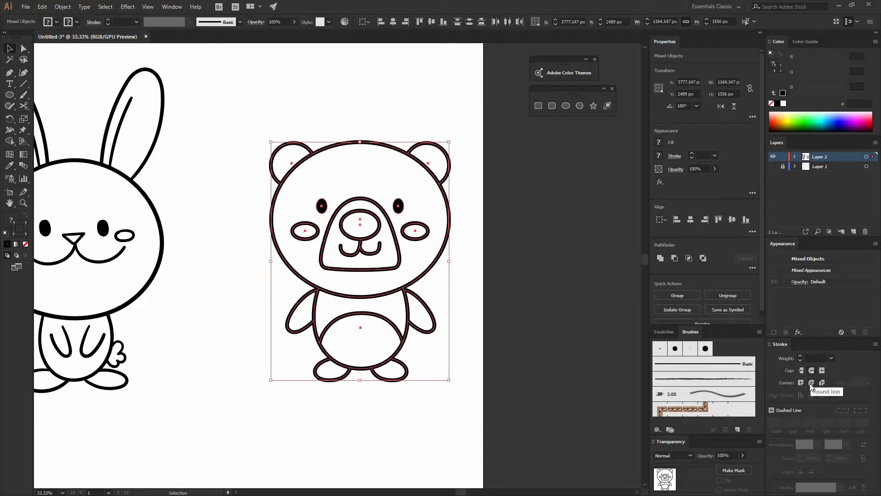
click(577, 401)
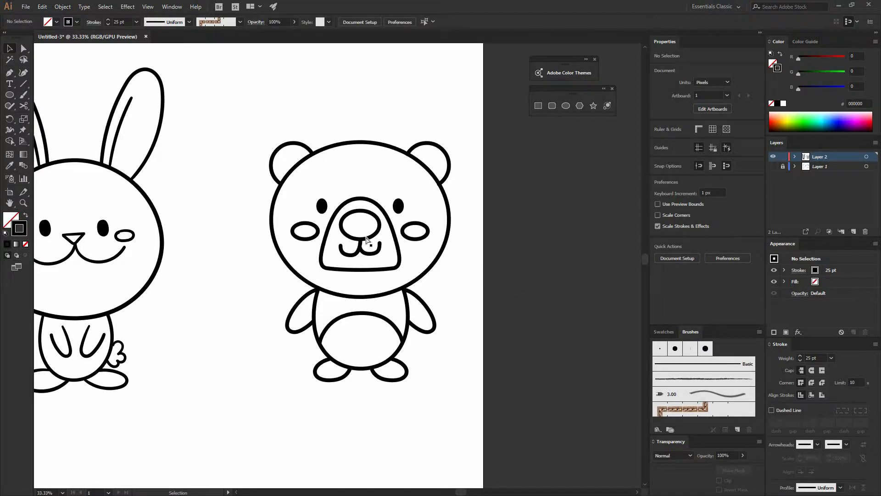
- Examine the mouth line ends and face outlines of the bear and the rabbit up close
scroll(367, 238, up, 4)
key(ctrl+minus)
key(ctrl+minus)
key(ctrl+minus)
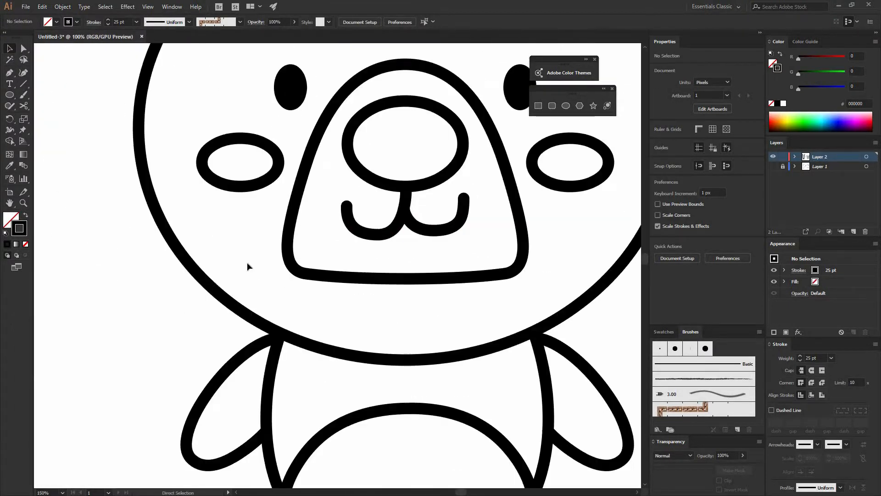
drag(296, 269, 615, 232)
scroll(202, 242, up, 5)
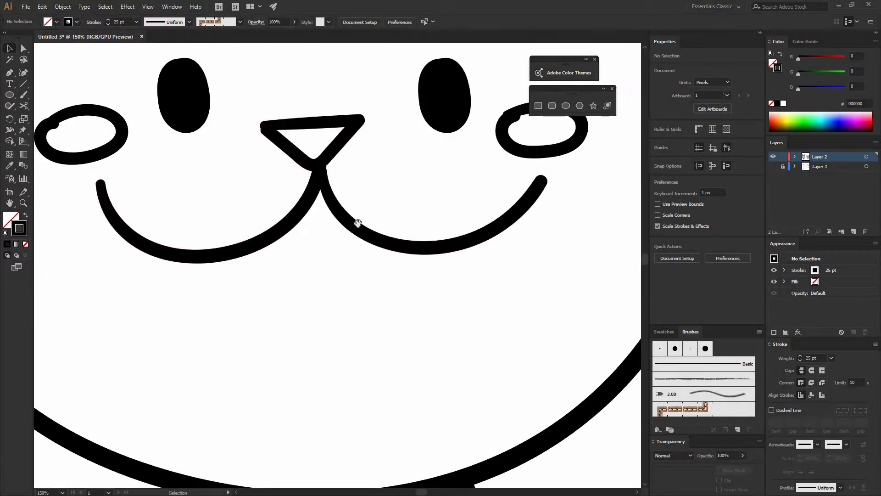
drag(450, 160, 237, 205)
drag(596, 229, 277, 218)
drag(604, 185, 320, 197)
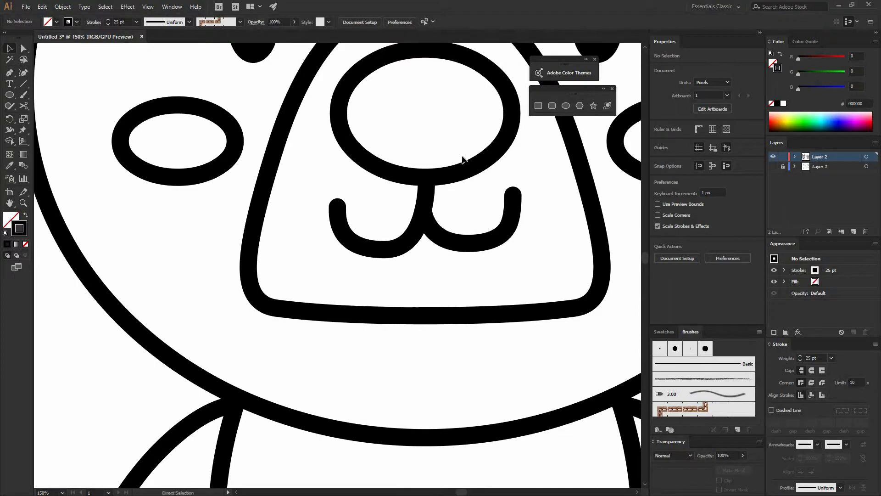
key(ctrl+minus)
drag(445, 258, 401, 321)
drag(401, 201, 395, 318)
drag(562, 200, 555, 190)
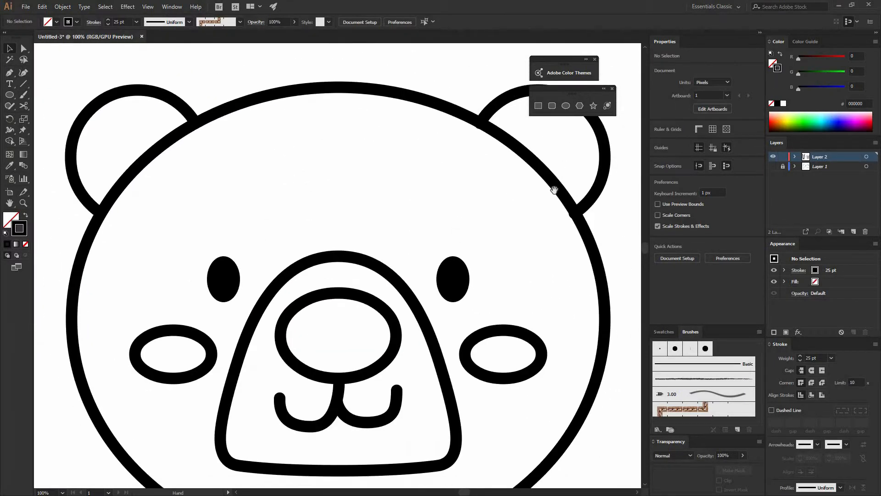
drag(605, 149, 580, 197)
- Thicken the right ear's outline near its lower end with the Width tool to about 41 pt for a varied line weight
click(569, 161)
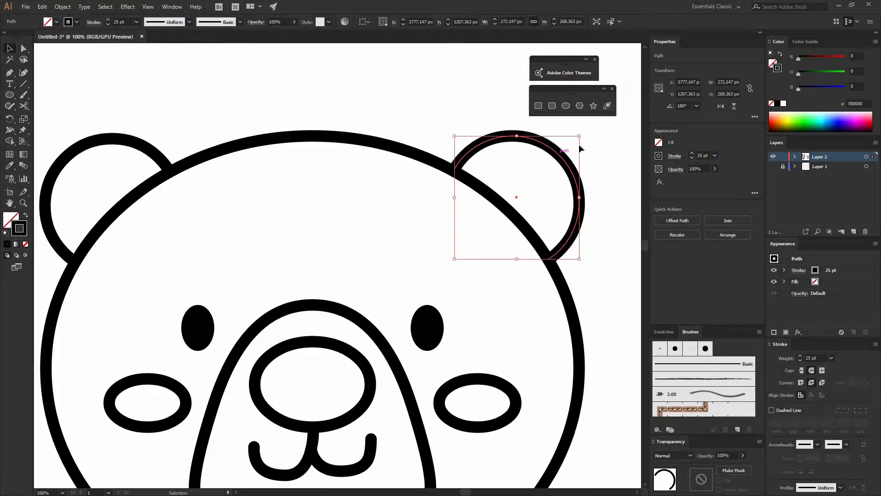
click(444, 152)
click(472, 192)
click(10, 131)
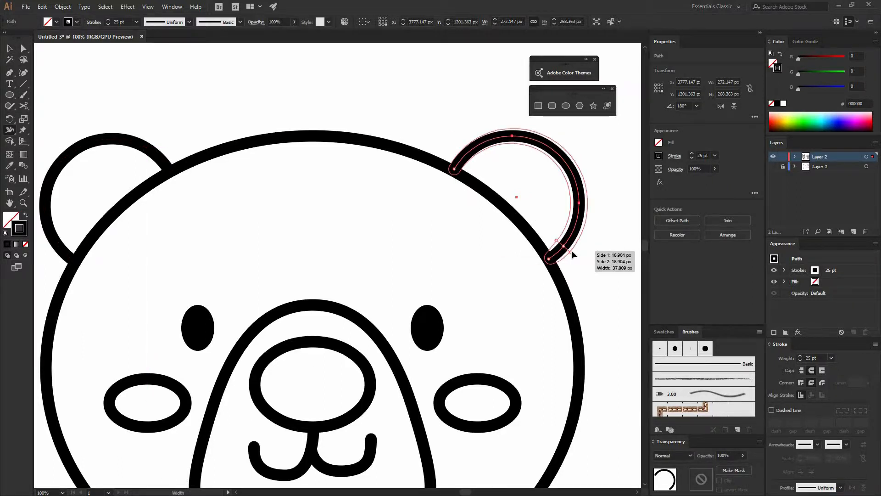
drag(572, 249, 590, 254)
key(v)
click(309, 331)
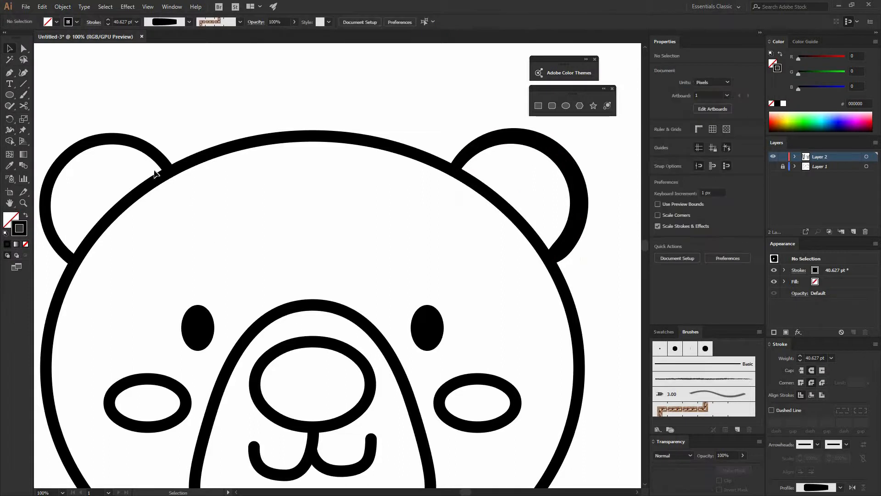
- Thicken the left ear's outline near its lower end with the Width tool to about 38 pt
click(62, 157)
click(9, 131)
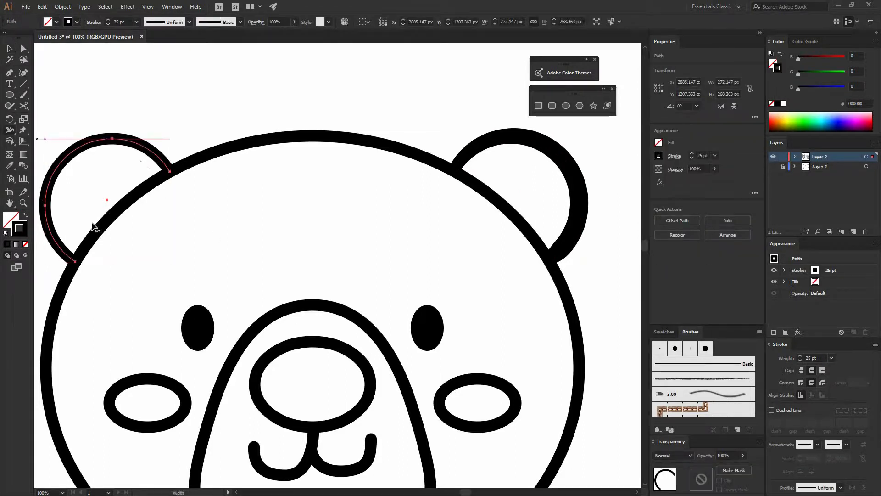
drag(64, 252, 82, 242)
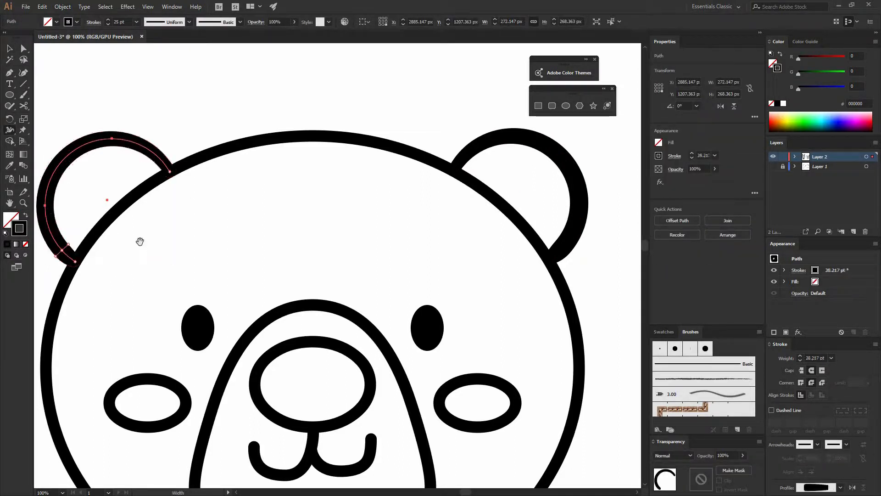
drag(131, 259, 208, 156)
key(v)
- Thicken the head outline near its top with the Width tool to about 37 pt
click(173, 131)
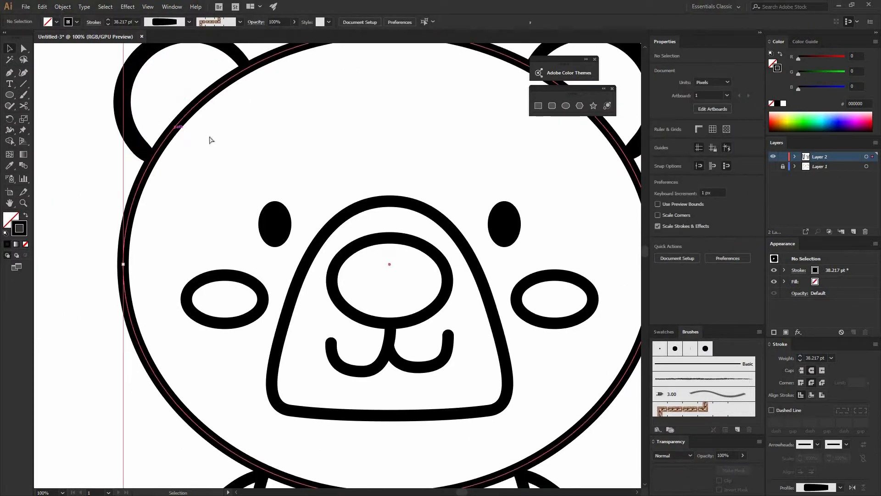
key(ctrl+minus)
key(ctrl+minus)
key(shift+w)
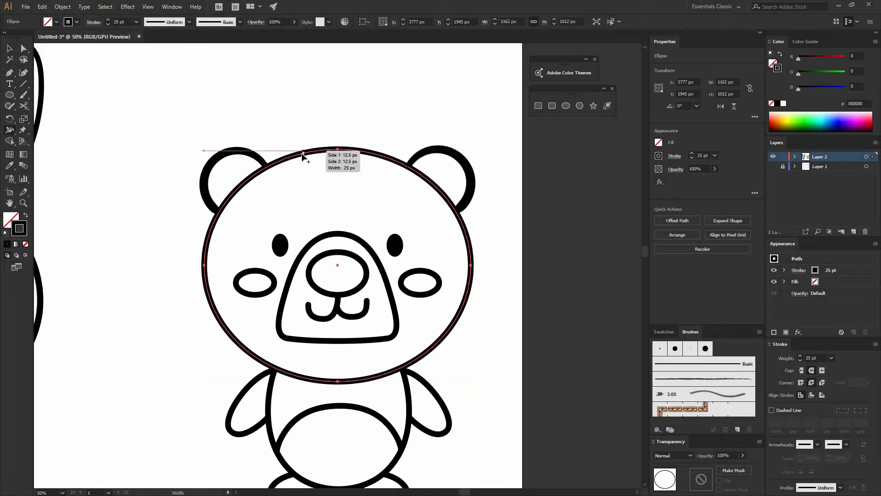
drag(304, 156, 308, 173)
key(v)
click(380, 108)
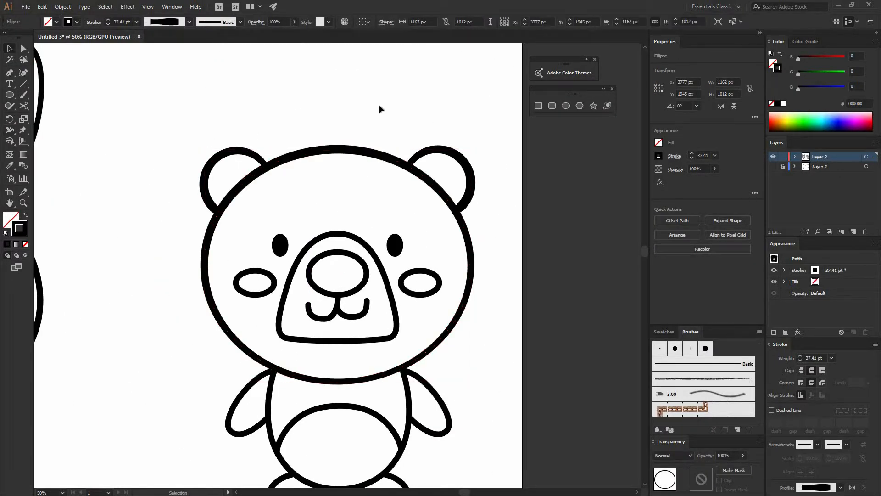
- Try to thicken the muzzle outline near its top and bottom with the Width tool, undoing both attempts
drag(362, 277, 334, 232)
click(257, 249)
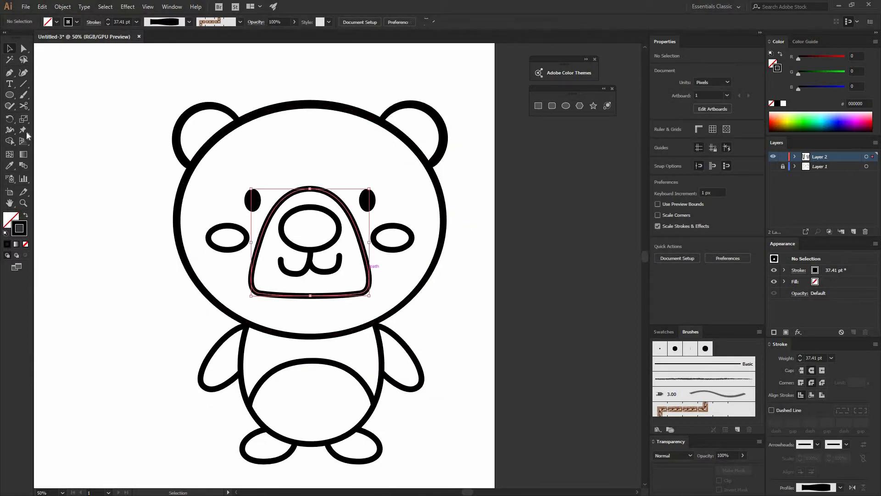
click(13, 130)
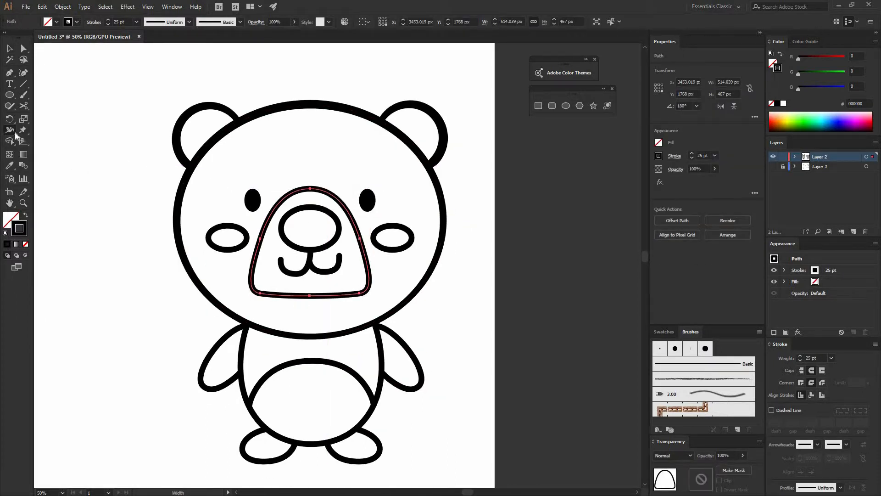
drag(327, 188, 345, 173)
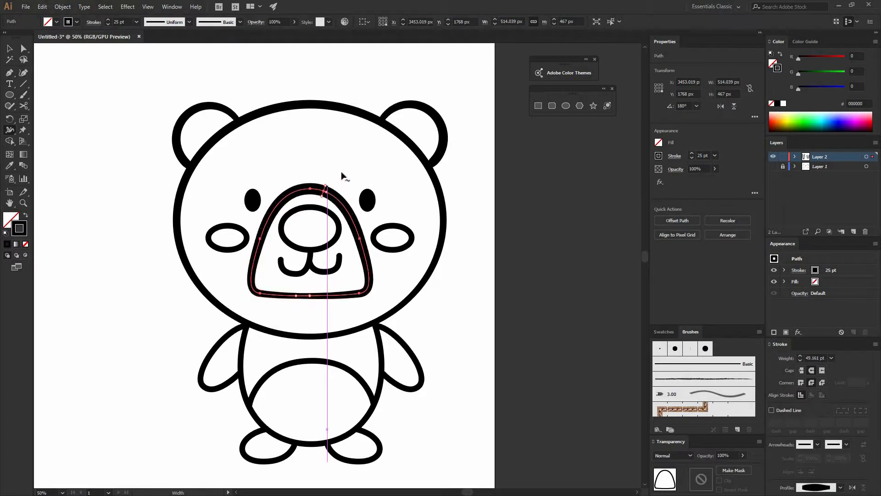
key(ctrl+z)
drag(314, 296, 314, 297)
key(v)
key(ctrl+z)
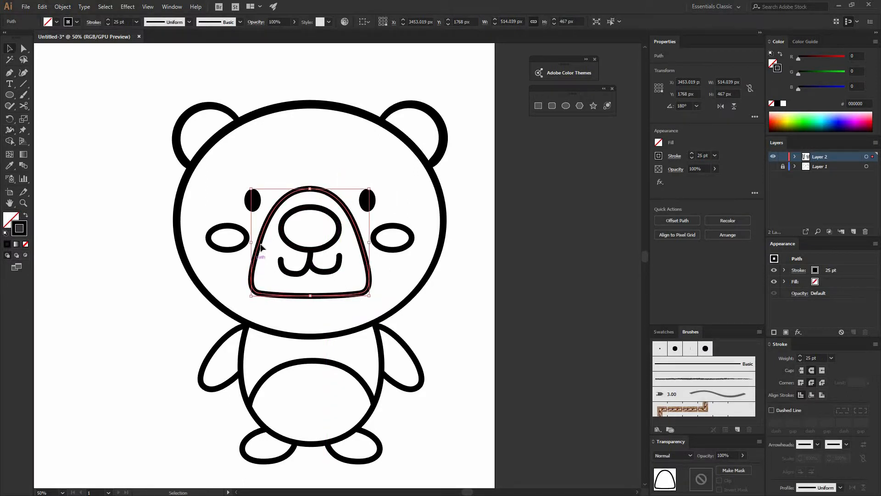
- Thicken the muzzle outline at its left side with the Width tool to about 34 pt
key(shift+w)
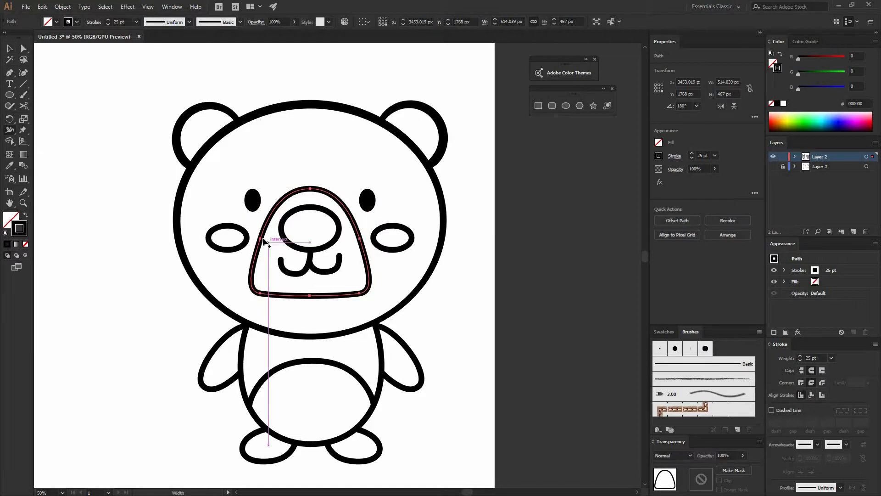
drag(264, 238, 266, 238)
key(v)
click(334, 254)
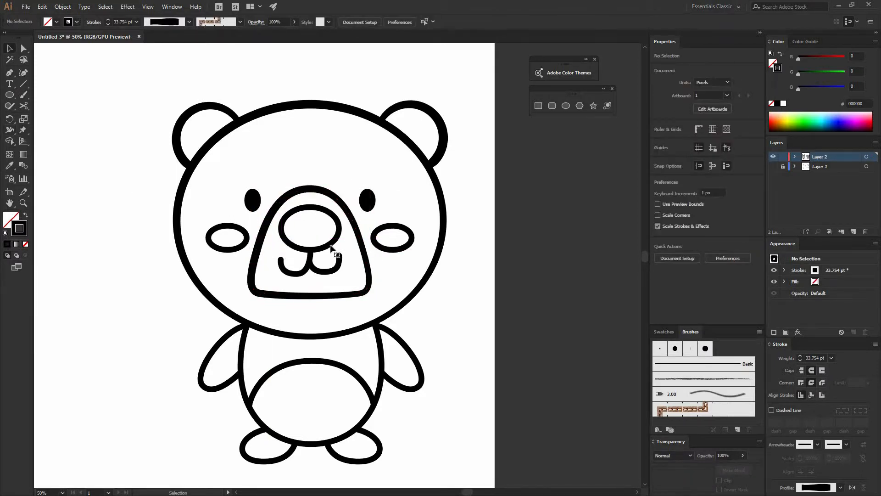
- Thicken the nose outline near its upper right with the Width tool to about 36 pt
click(11, 134)
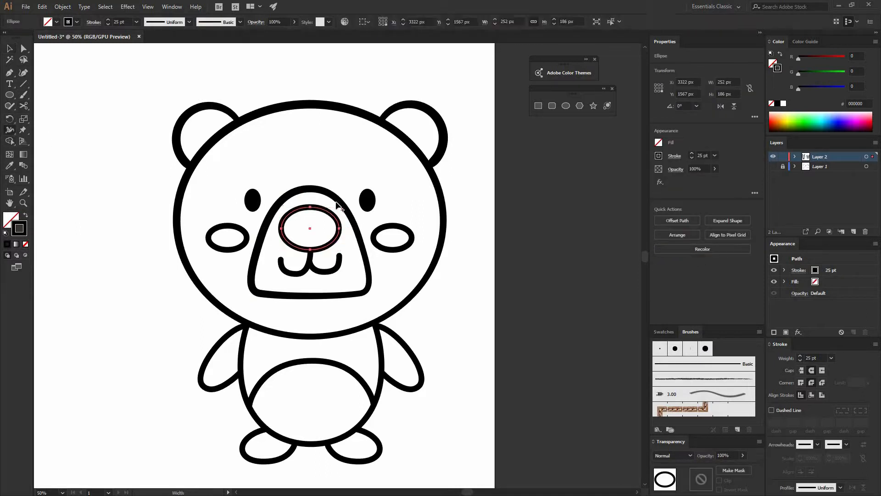
drag(329, 207, 327, 210)
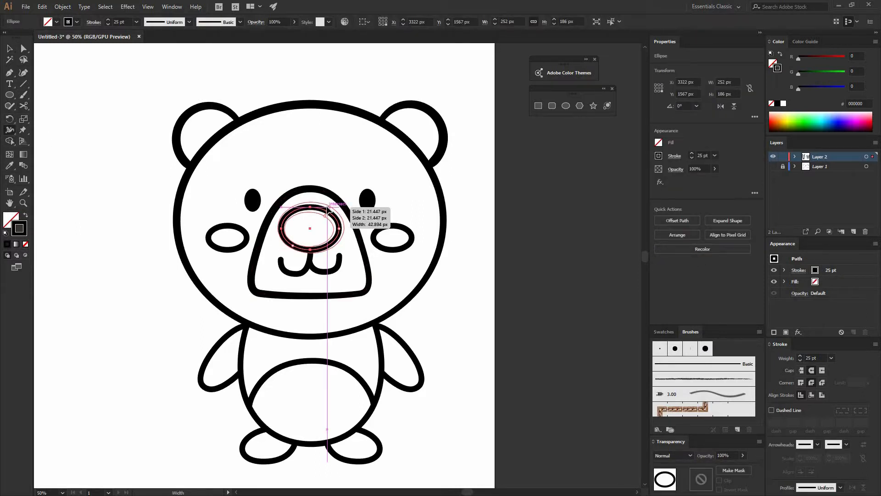
key(v)
click(457, 197)
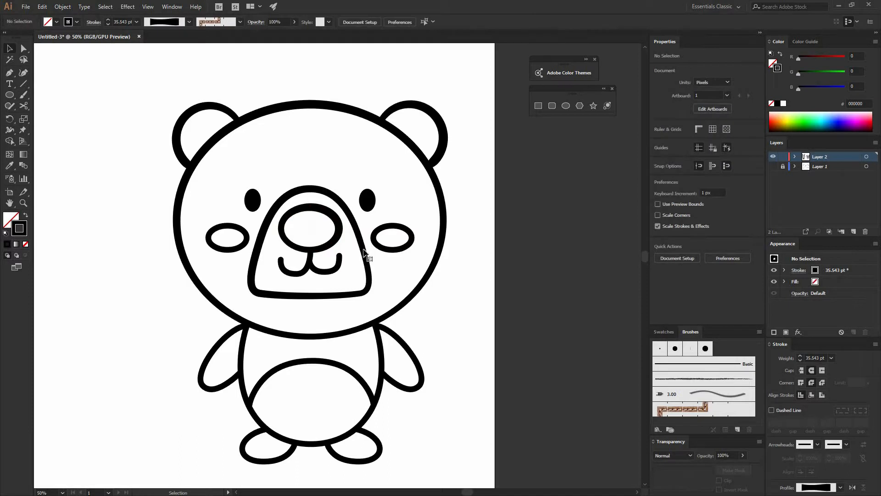
- Narrow both cheek outlines near their upper right sides with the Width tool
click(402, 248)
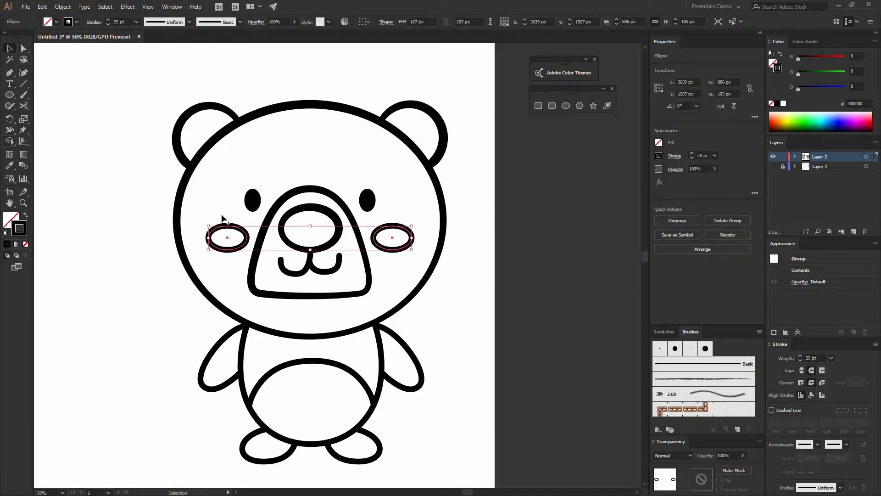
key(shift+w)
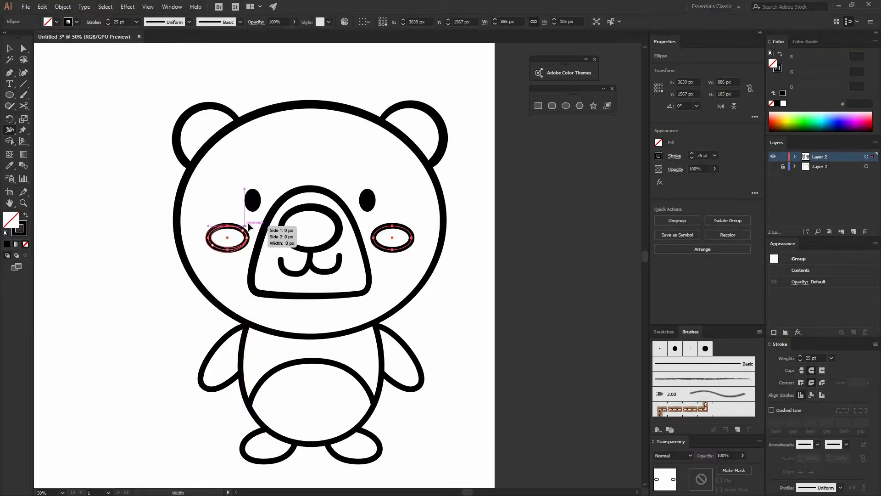
drag(248, 224, 255, 217)
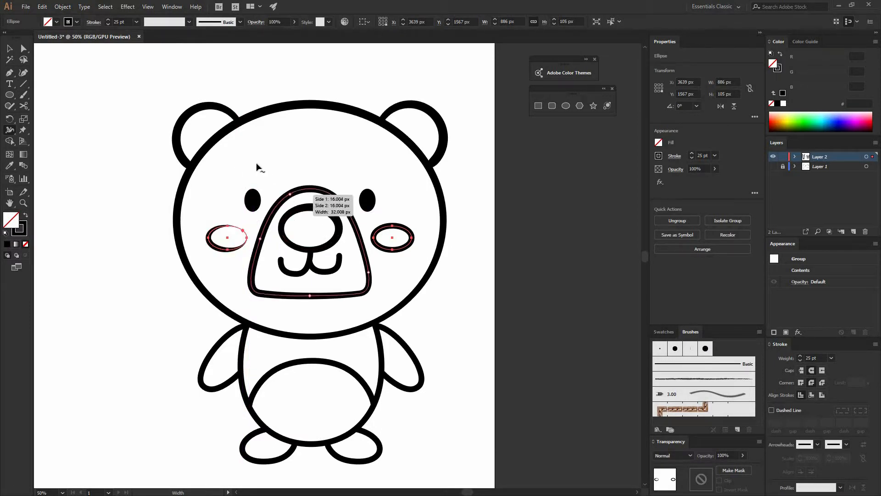
key(ctrl+z)
key(ctrl+equal)
key(ctrl+equal)
drag(198, 248, 199, 246)
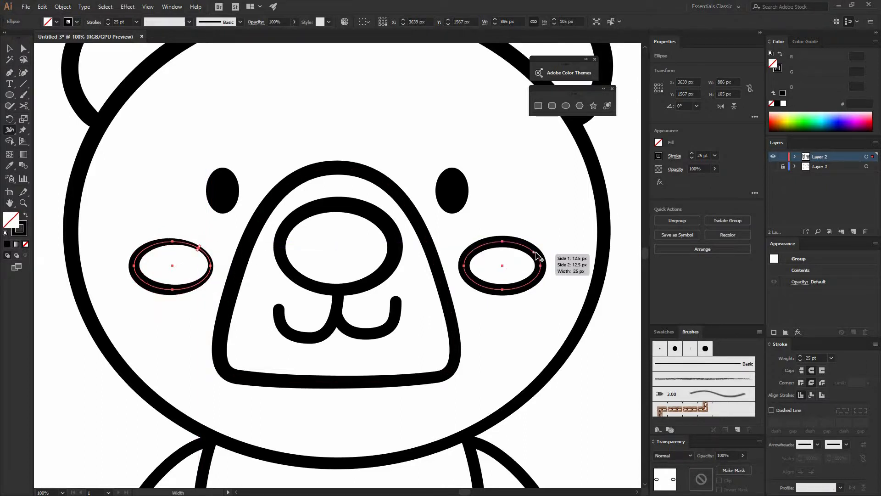
drag(536, 252, 537, 224)
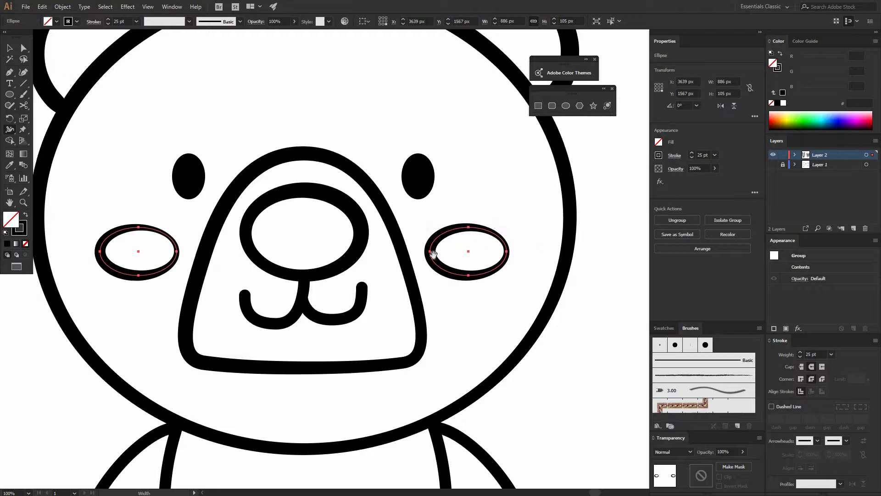
key(v)
click(497, 194)
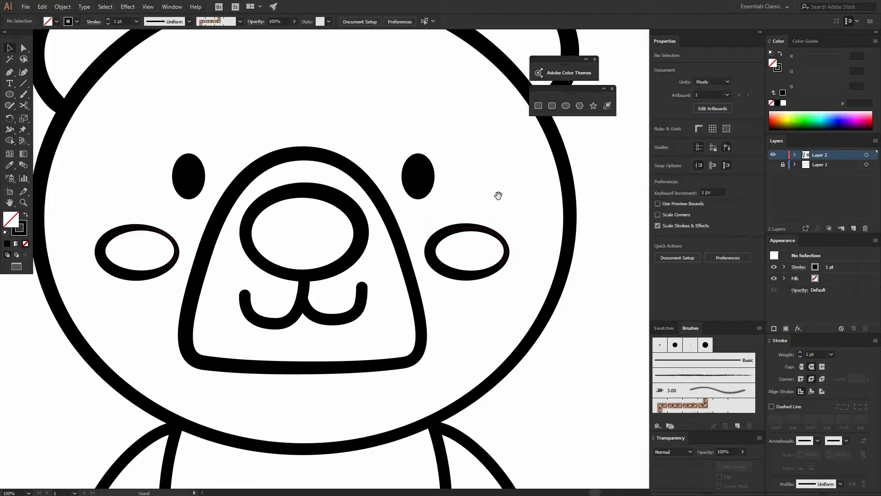
- Thicken the body outline near its upper left with the Width tool to about 37 pt
drag(359, 239, 448, 164)
drag(372, 295, 324, 184)
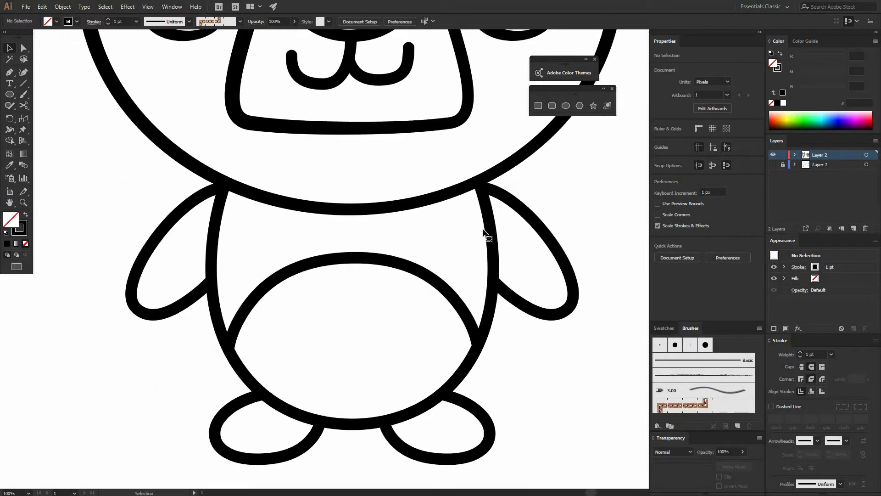
click(486, 233)
key(shift+w)
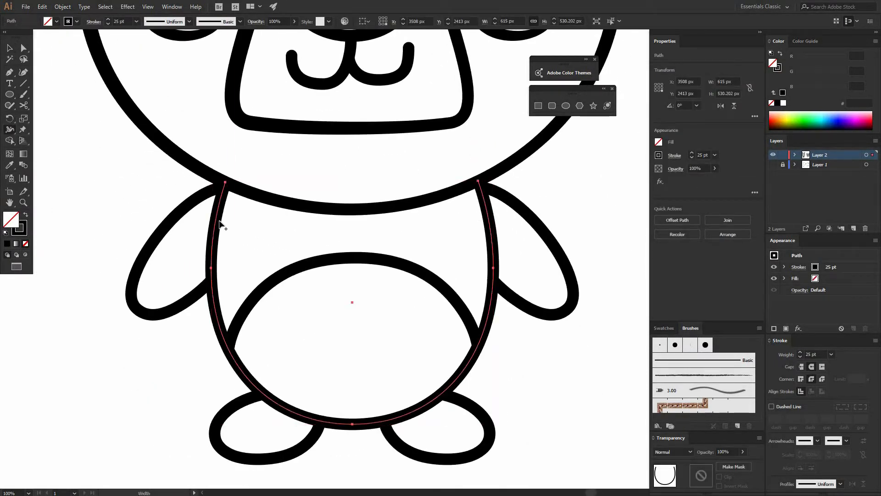
drag(220, 225, 248, 223)
key(v)
- Narrow the left arm's outline near the shoulder with the Width tool
click(191, 308)
click(197, 304)
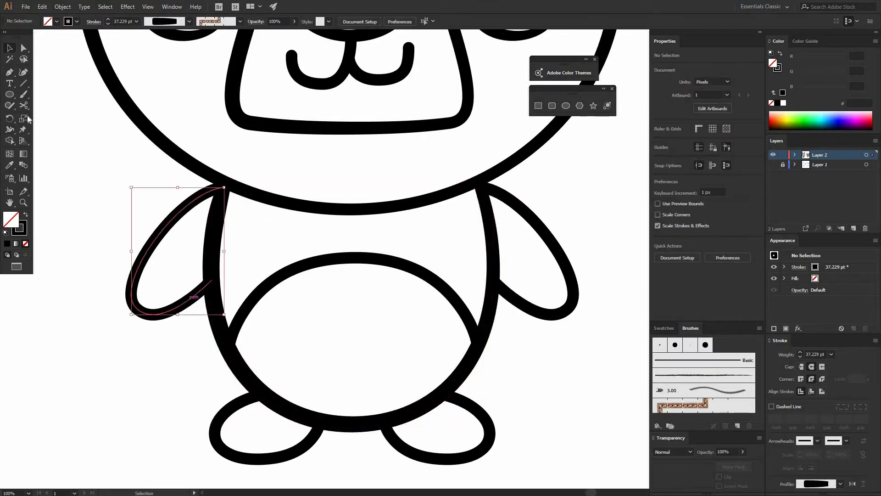
drag(202, 198, 205, 197)
key(v)
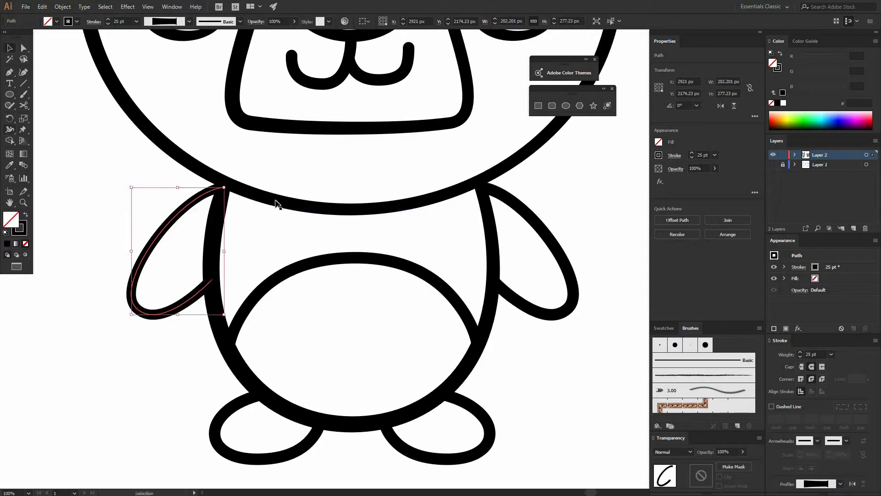
click(296, 222)
- Narrow the right arm's outline near the shoulder with the Width tool to about 15 px
click(546, 243)
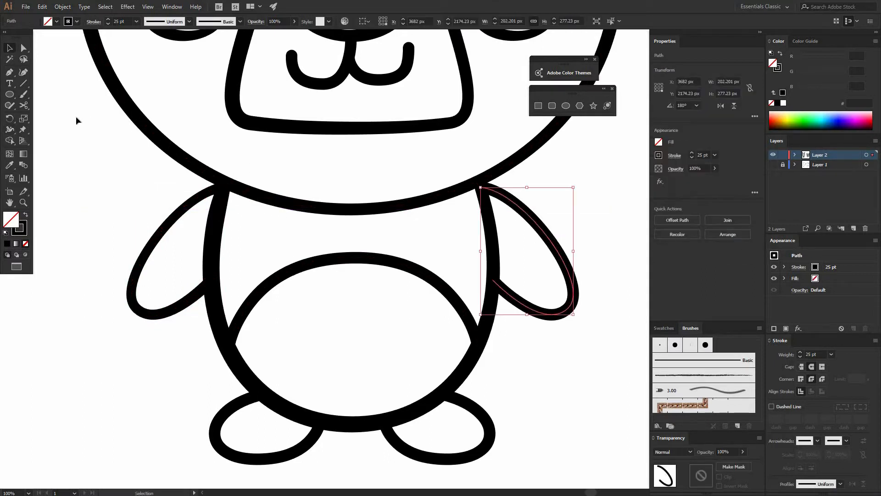
click(12, 143)
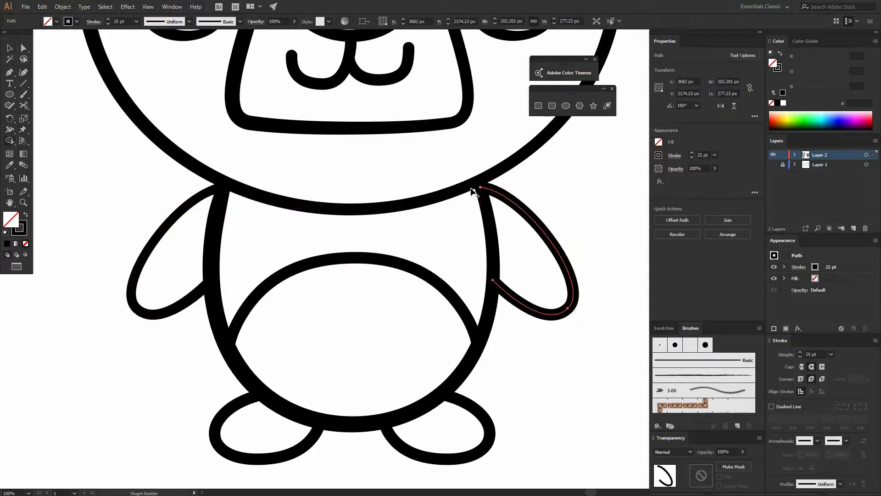
click(14, 130)
drag(511, 201, 508, 199)
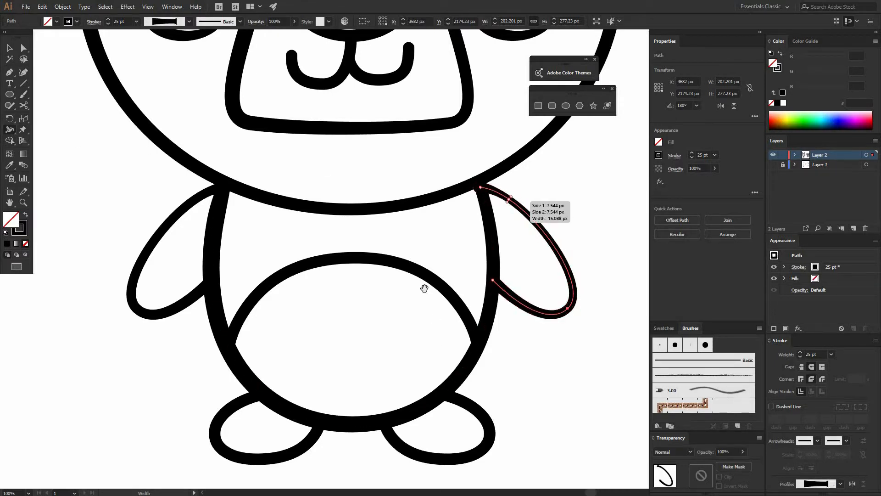
- Narrow the right foot's outline near its top and the left foot's near its inner end with the Width tool
scroll(427, 289, down, 3)
drag(448, 334, 444, 328)
drag(282, 362, 280, 356)
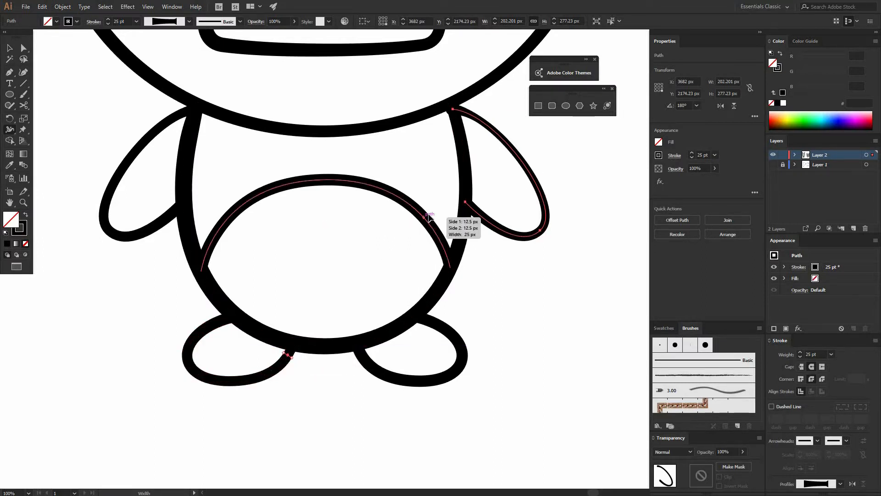
- Try to narrow the right side of the belly outline with the Width tool
drag(424, 217, 425, 216)
key(v)
click(441, 152)
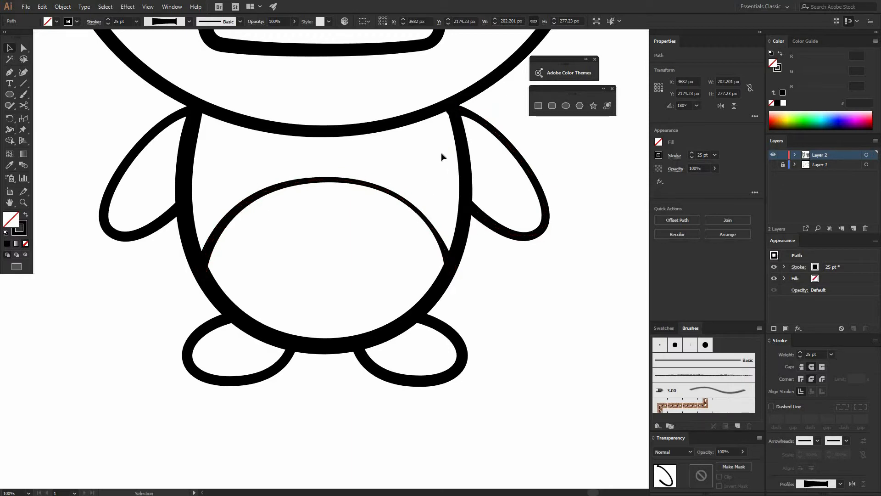
- Undo the belly outline's last width change
key(ctrl+minus)
key(ctrl+minus)
key(ctrl+minus)
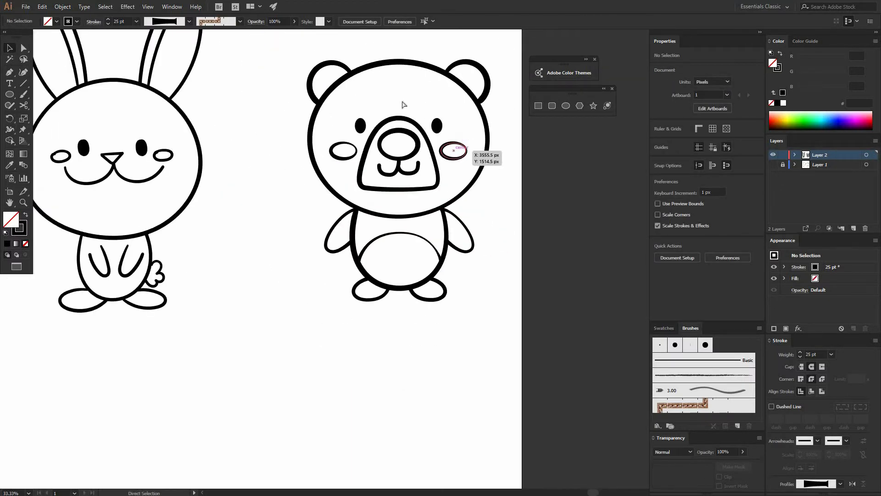
key(ctrl+plus)
key(ctrl+plus)
key(ctrl+plus)
drag(368, 88, 387, 301)
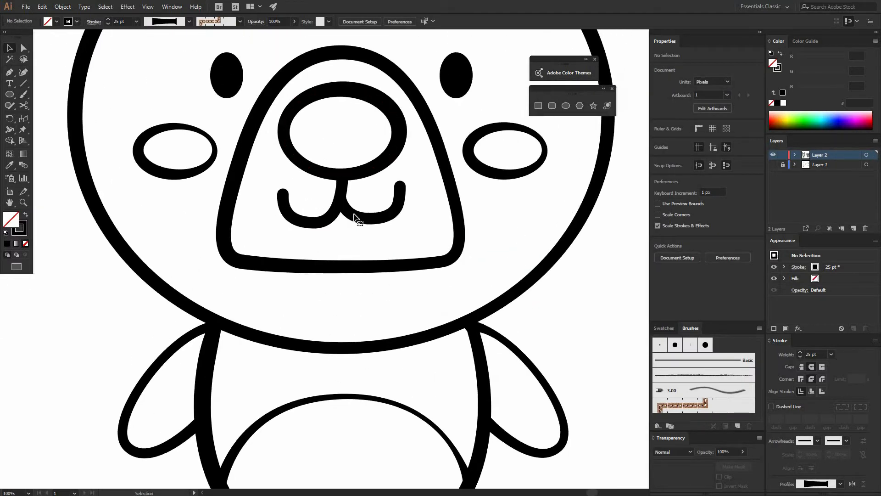
click(353, 218)
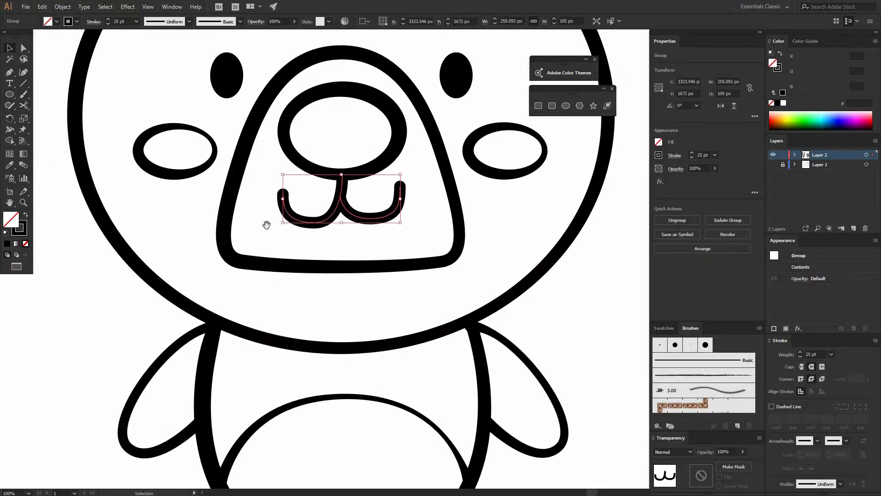
drag(400, 414, 384, 320)
click(385, 324)
key(ctrl+z)
click(176, 140)
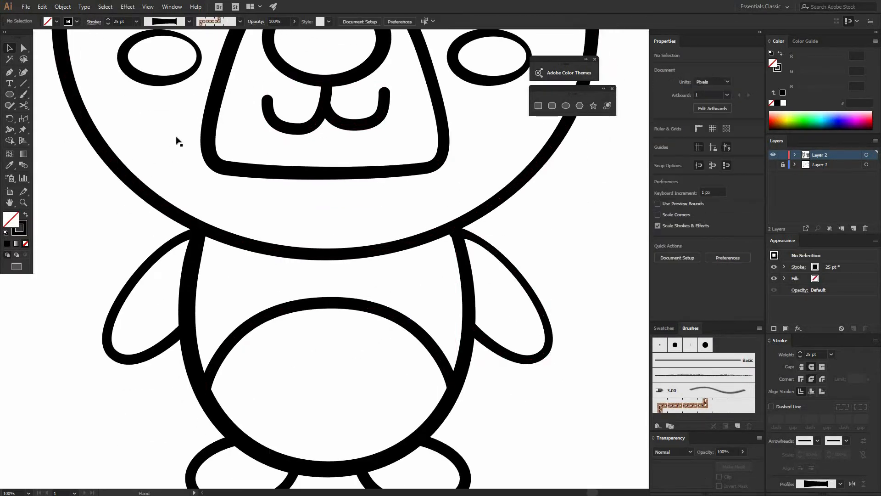
- Taper the outer ends of both mouth curves with the Width tool
drag(338, 113, 326, 183)
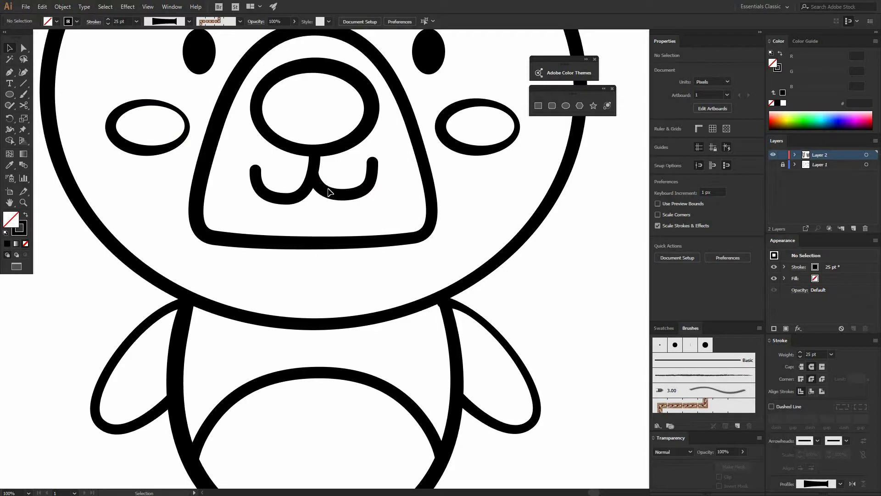
click(330, 193)
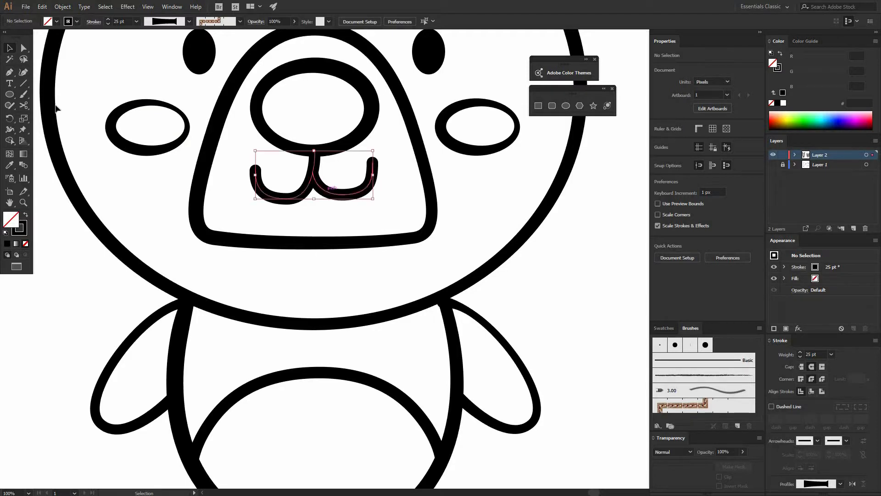
click(9, 130)
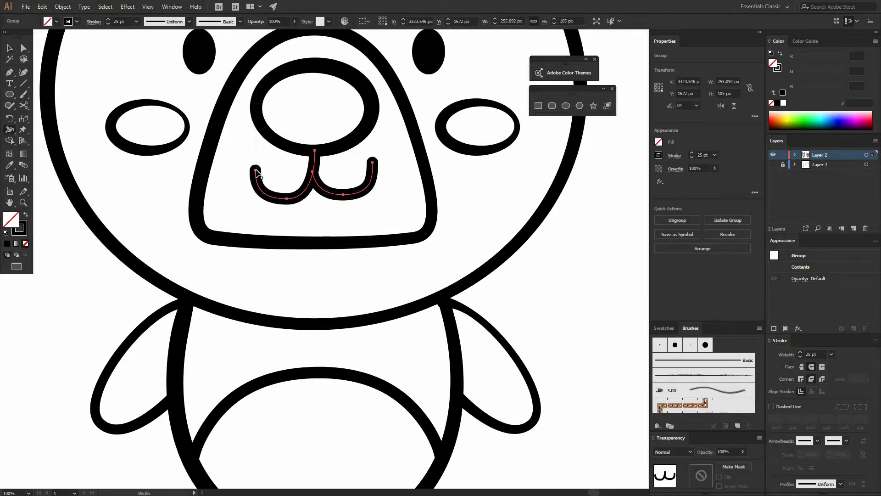
drag(260, 170, 257, 170)
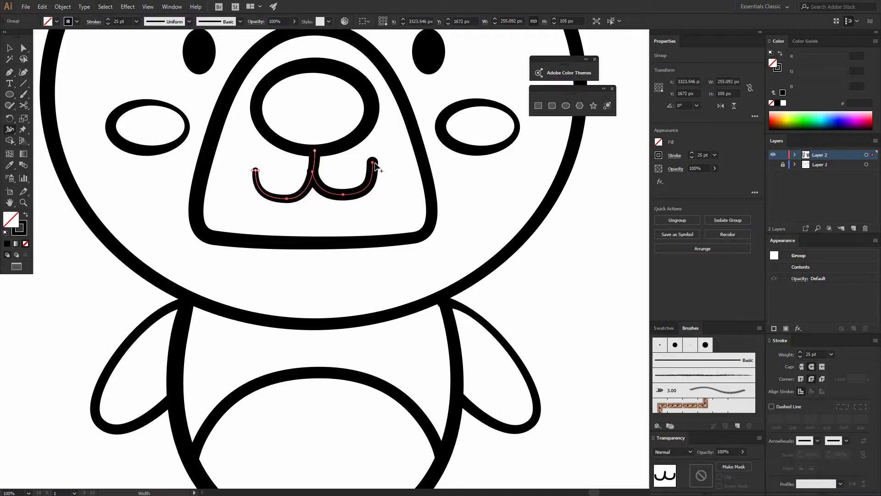
drag(372, 163, 373, 165)
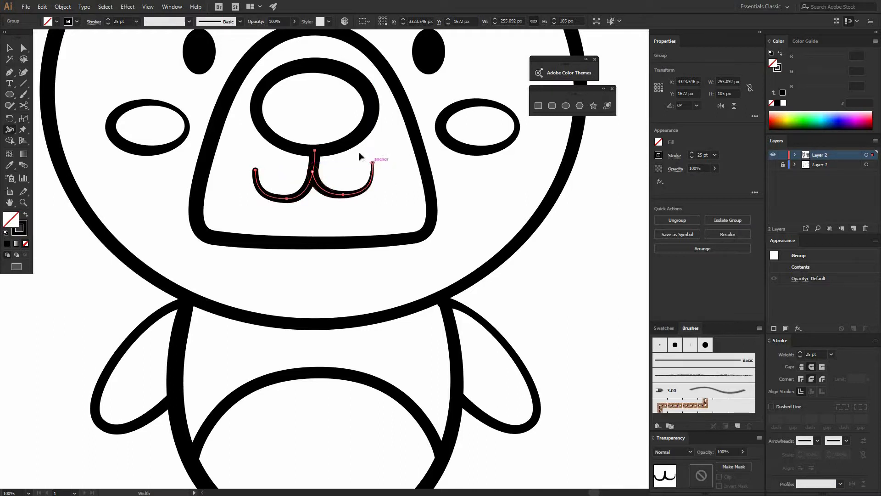
key(v)
click(340, 169)
- Move the inner anchor point of the right mouth curve slightly up and to the right
key(a)
drag(315, 173, 321, 164)
click(366, 149)
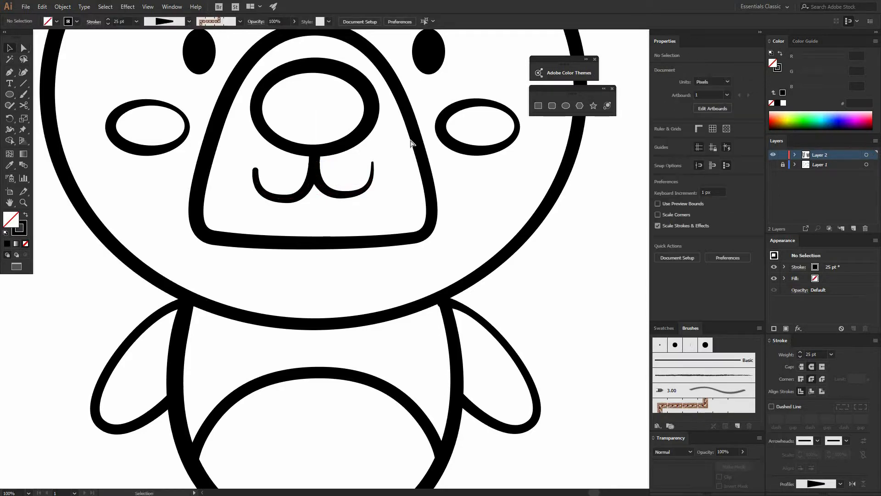
- Apply a smooth Roughen effect with an absolute size of 15 px and detail 0 to the bear's eyes, nose, cheeks and head outline
key(ctrl+minus)
key(ctrl+minus)
key(ctrl+minus)
key(ctrl+minus)
drag(382, 168, 343, 145)
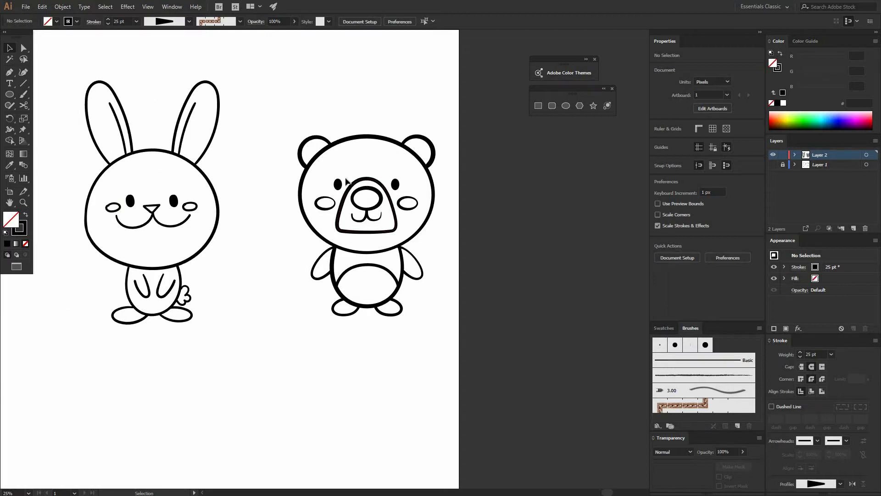
click(338, 184)
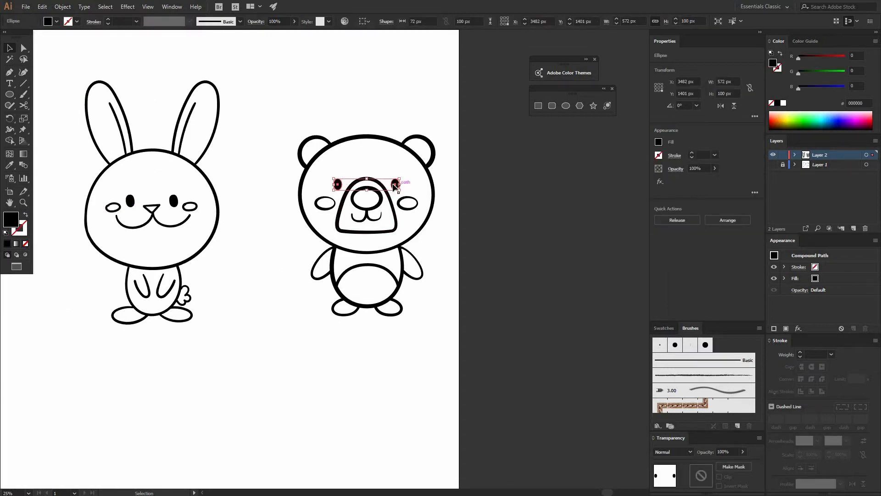
key(ctrl+plus)
key(ctrl+plus)
drag(377, 196, 327, 128)
shift+click(414, 211)
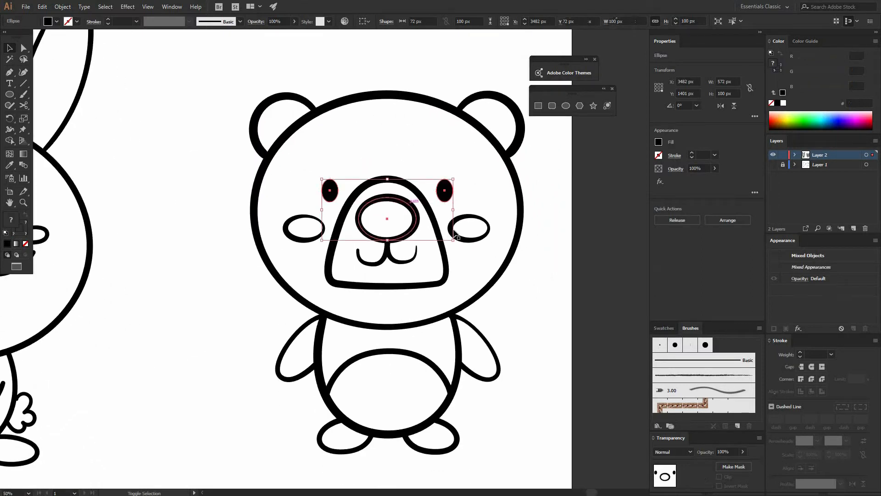
shift+click(453, 229)
shift+click(519, 211)
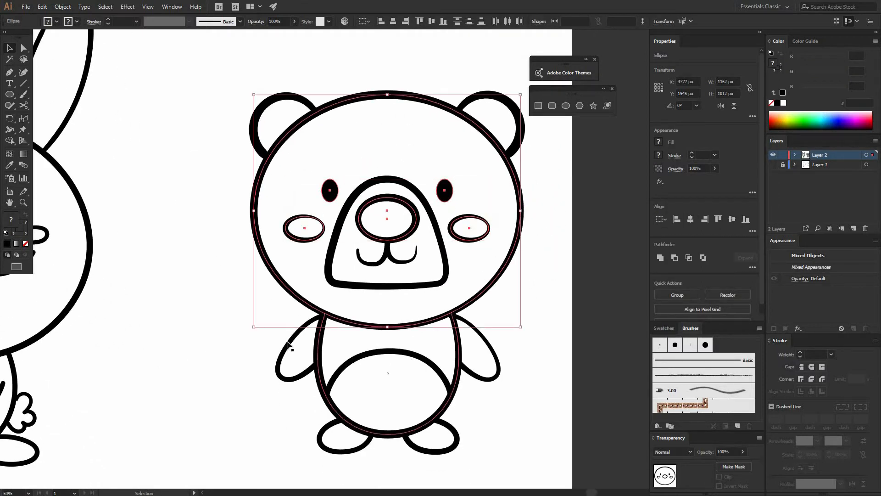
click(123, 7)
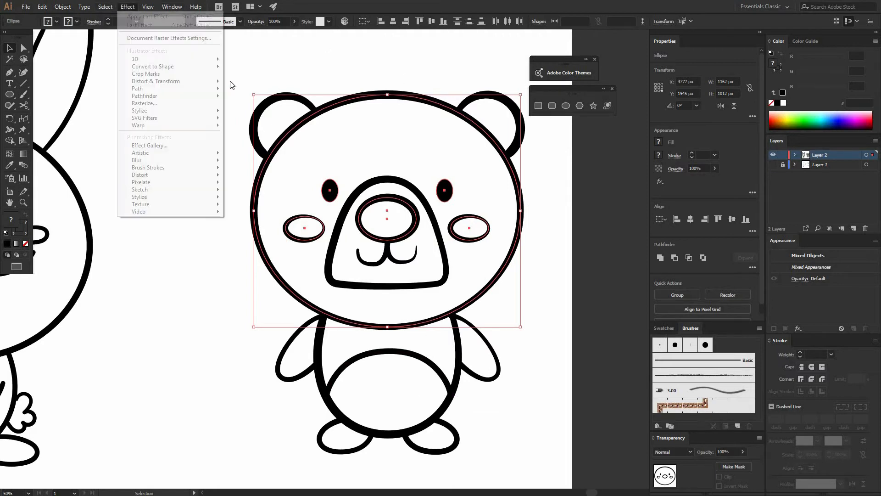
mouse_move(195, 84)
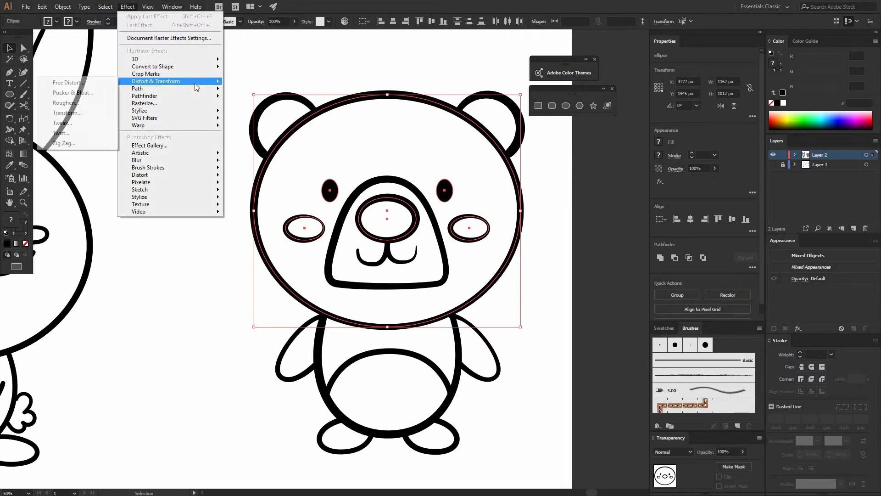
click(78, 93)
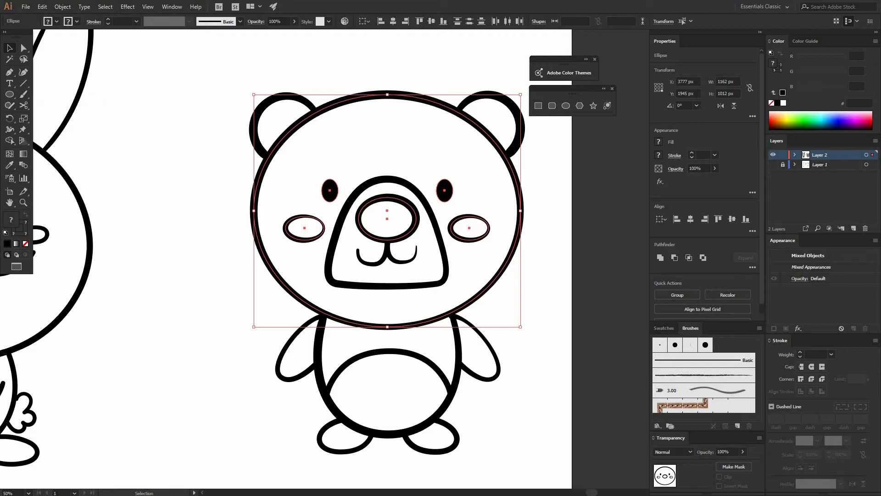
click(73, 152)
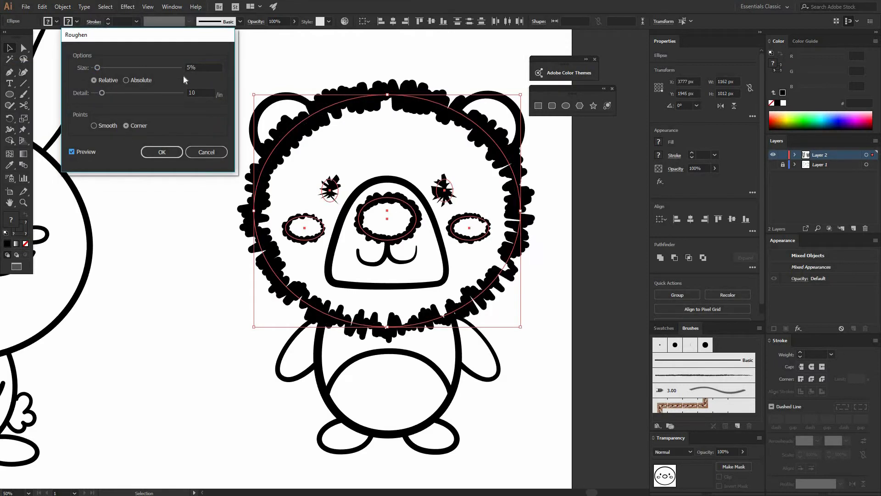
click(105, 125)
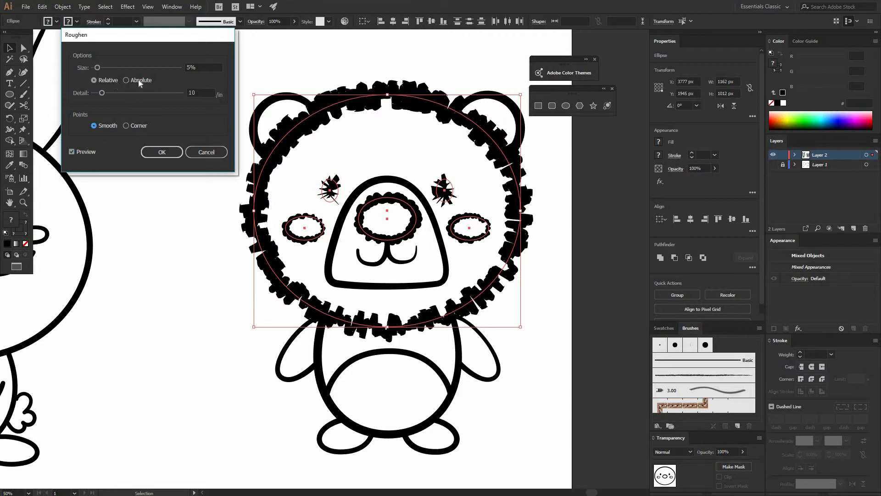
click(127, 80)
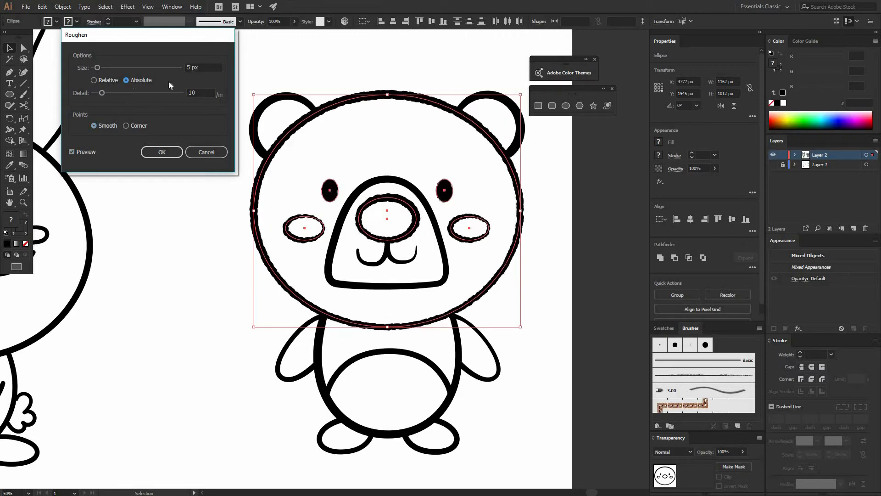
drag(85, 93, 106, 69)
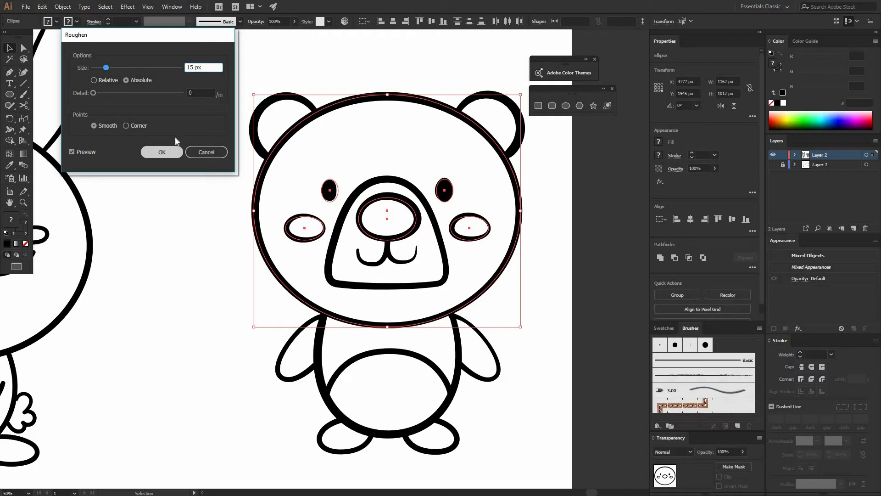
click(158, 152)
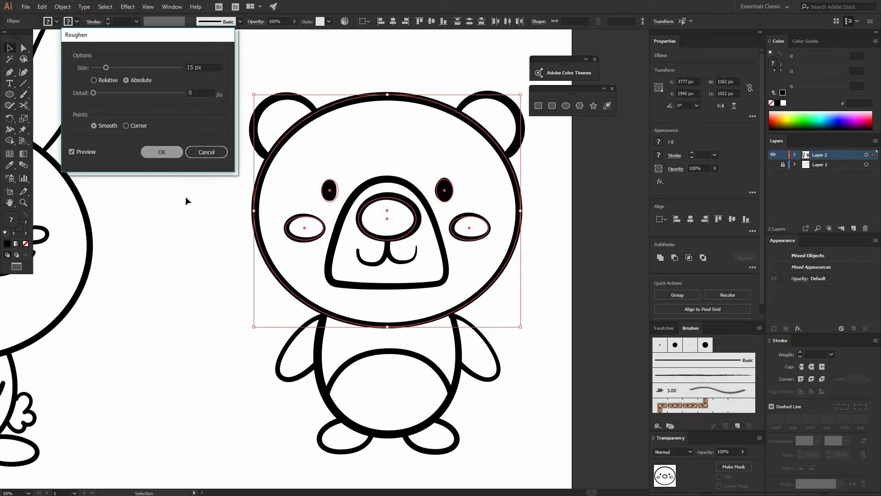
click(185, 197)
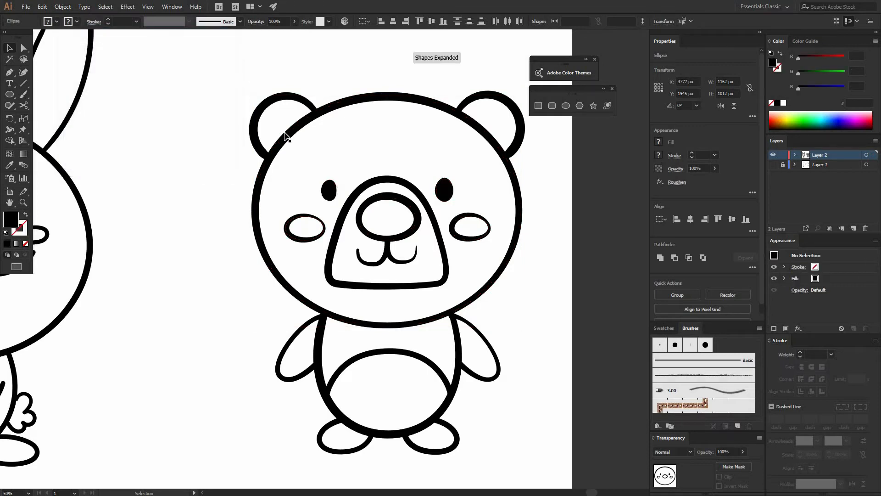
- Move the upper anchor point of the bear's right arm slightly to the right with Direct Selection
click(501, 274)
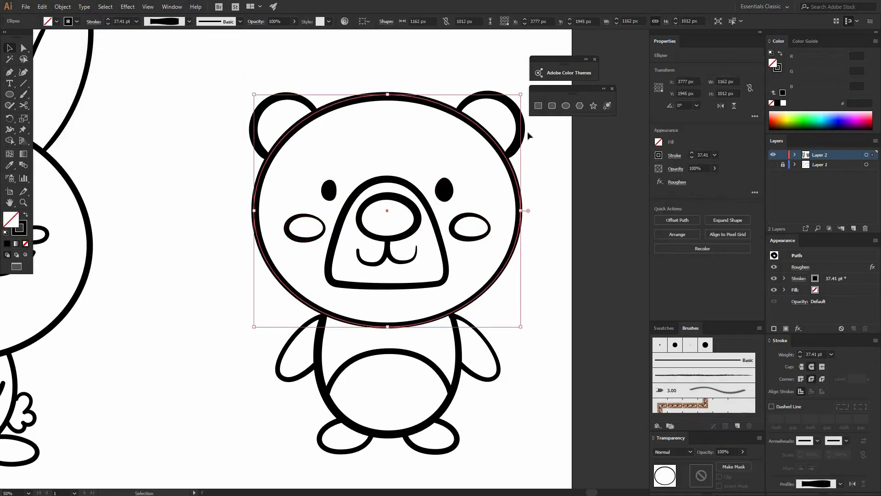
click(495, 303)
key(a)
click(454, 316)
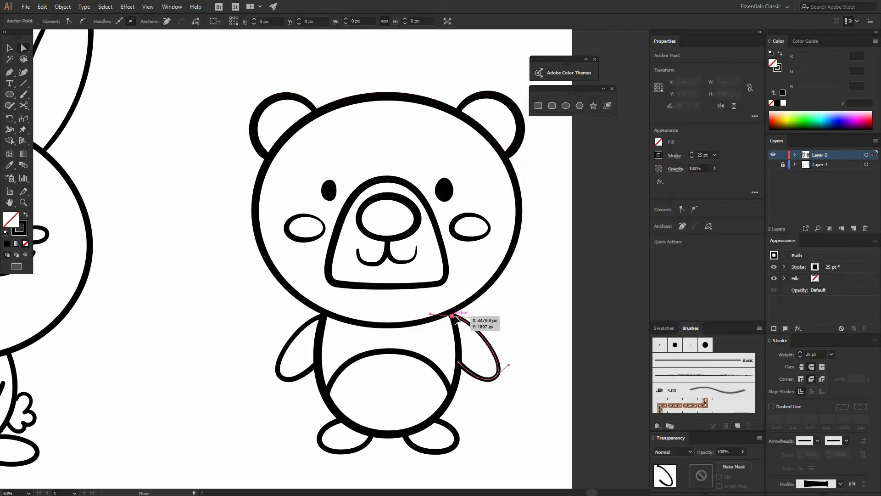
drag(455, 316, 460, 317)
click(508, 300)
- Swap the fill and stroke of the bear's nose to make it solid black without an outline
drag(519, 190, 533, 141)
key(ctrl+minus)
key(ctrl+minus)
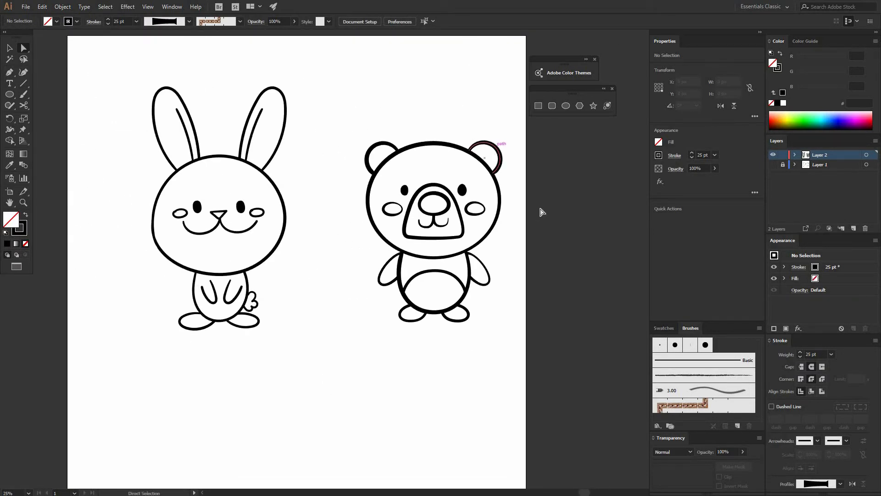
click(435, 194)
key(shift+x)
click(289, 260)
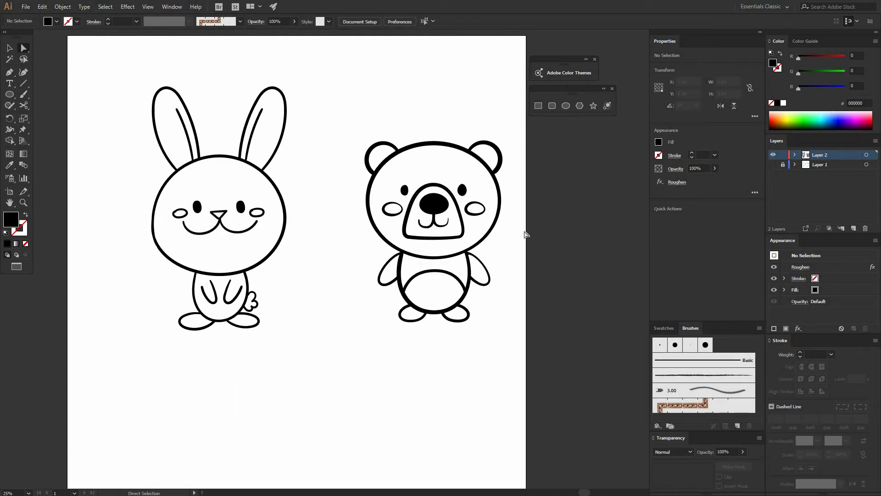
click(483, 267)
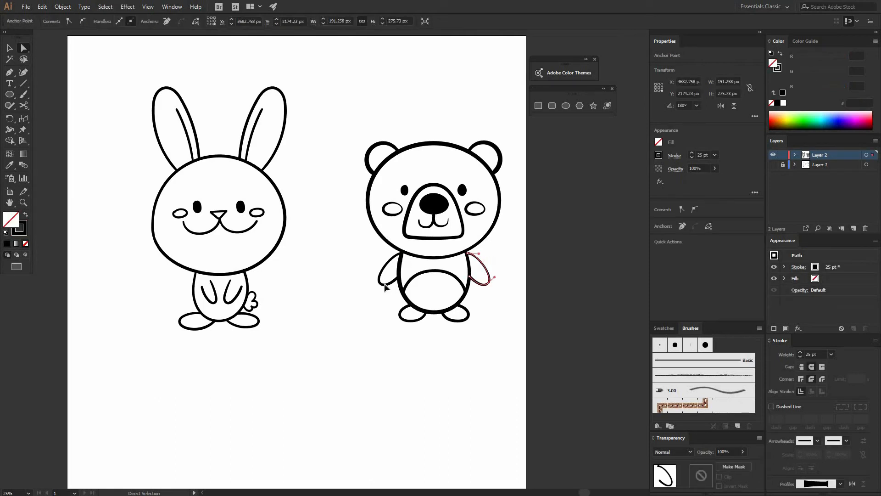
shift+click(385, 282)
click(715, 156)
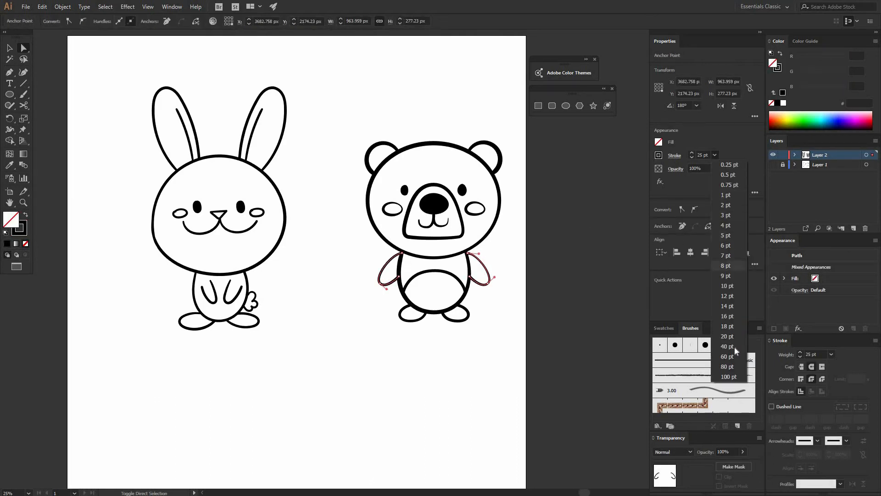
click(512, 284)
click(142, 253)
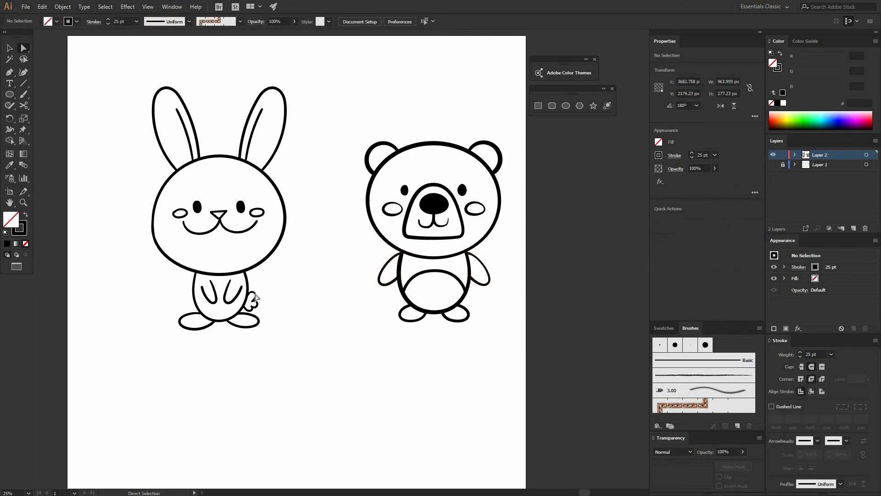
- Set the stroke weight of the bear's head, body, arms, ears and feet outlines to 40 pt
mouse_move(463, 259)
mouse_down()
mouse_move(488, 261)
mouse_move(465, 243)
mouse_up()
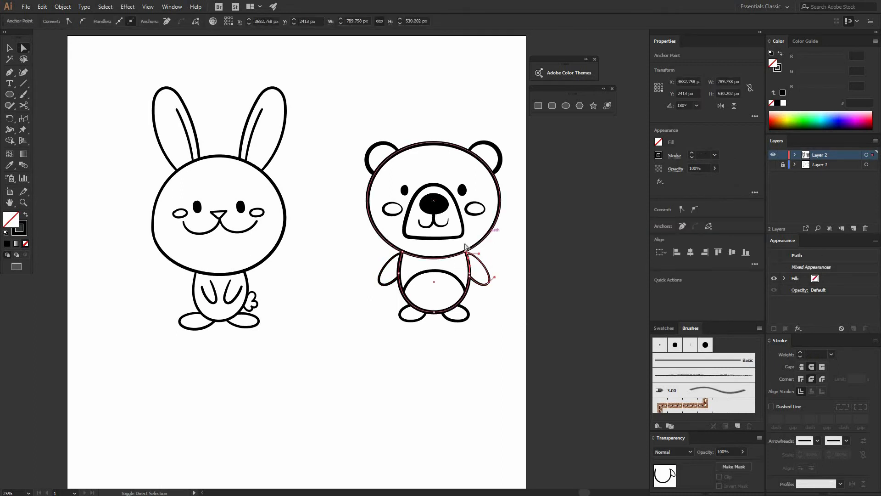
shift+click(386, 143)
shift+click(498, 151)
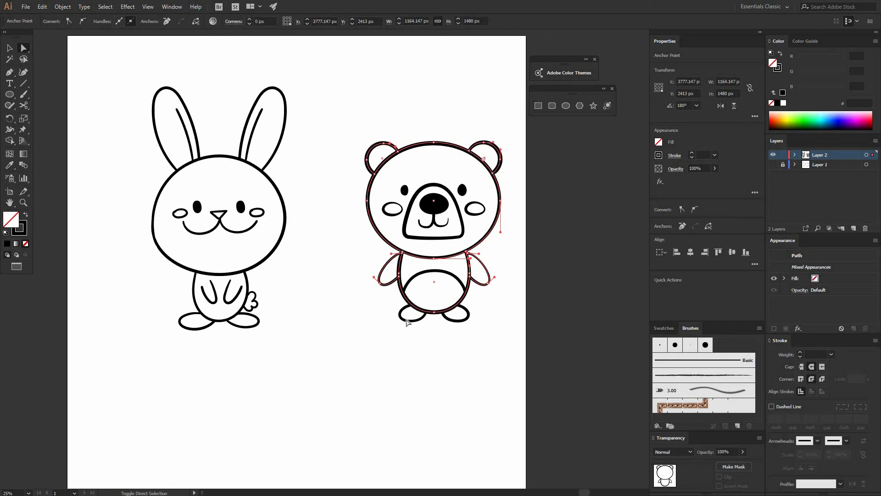
drag(406, 319, 478, 324)
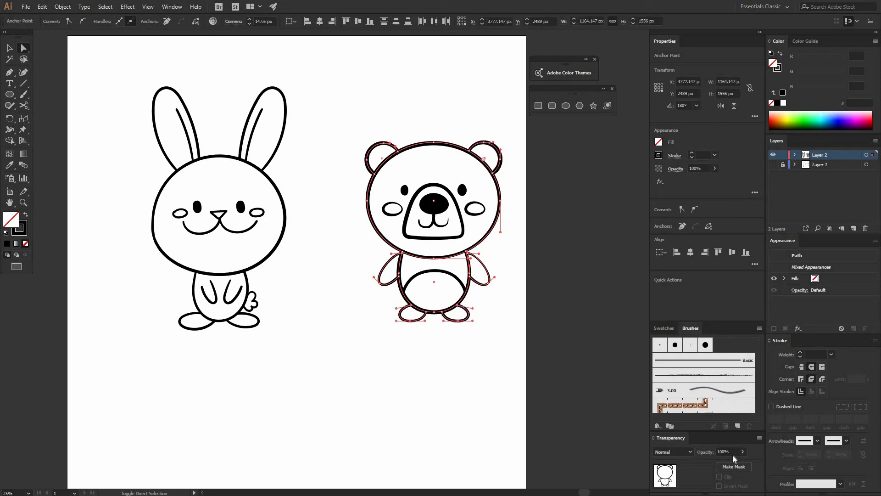
click(831, 356)
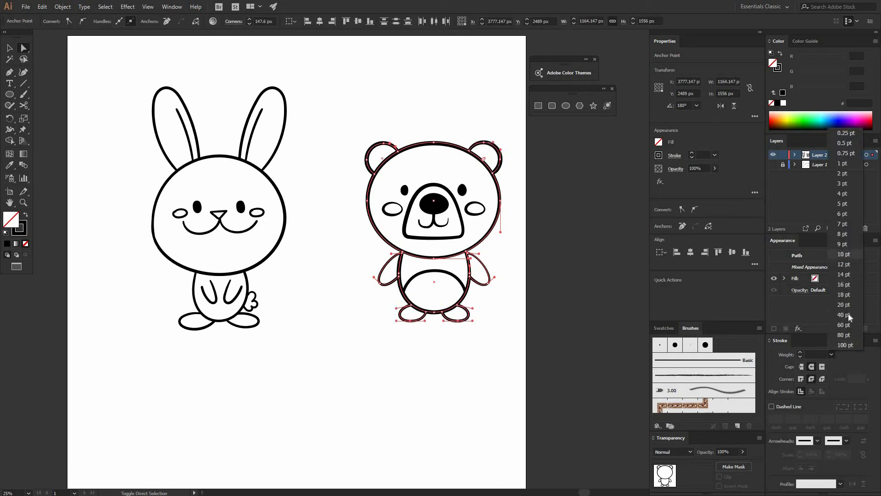
click(849, 305)
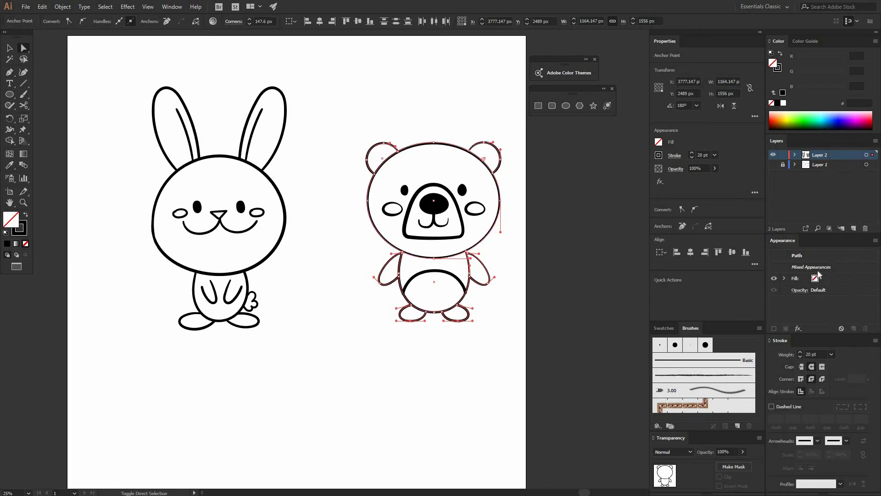
drag(821, 355, 708, 296)
text(40)
click(421, 122)
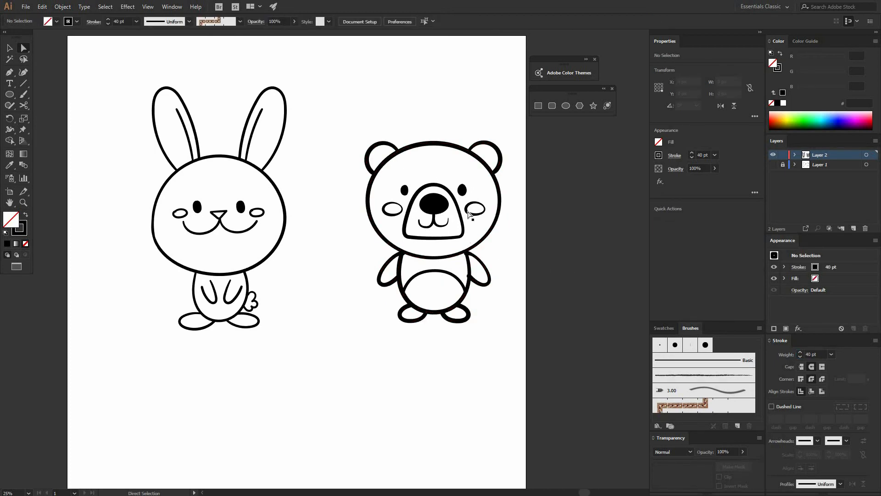
- Shift the bear's left arm slightly to the left so its ends stay within the body outline
scroll(478, 218, up, 3)
click(342, 247)
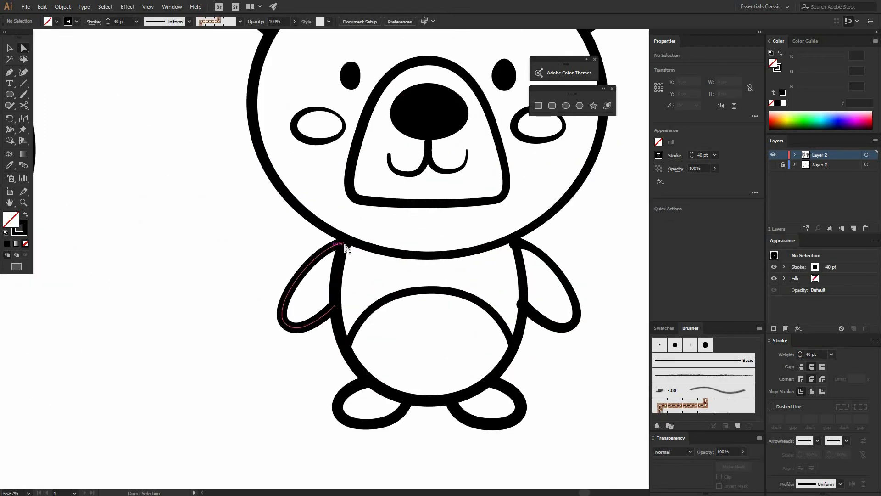
drag(340, 245, 337, 247)
click(391, 273)
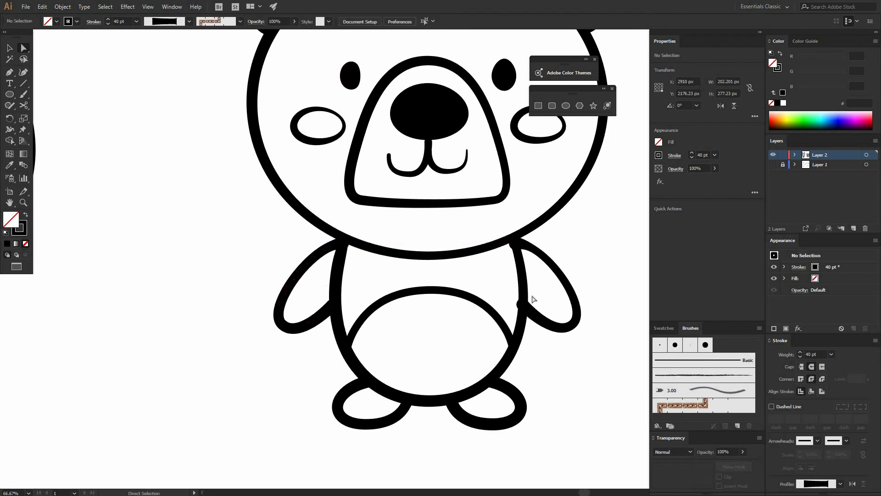
click(335, 306)
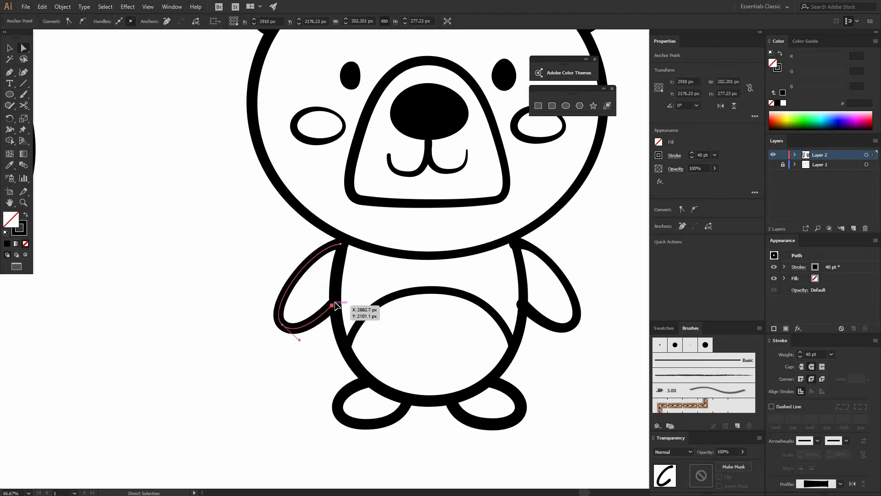
- Move the lower and upper end anchor points of the bear's right arm slightly outward to tuck them into the body outline
drag(522, 303, 526, 308)
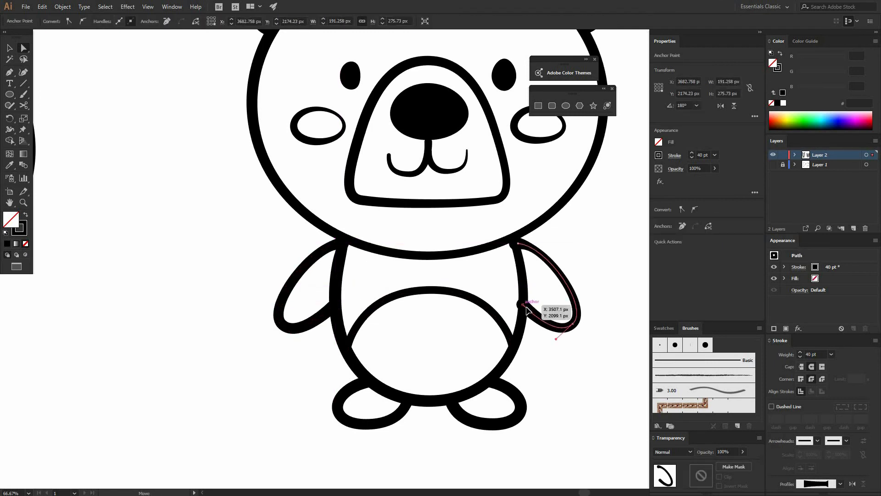
click(540, 294)
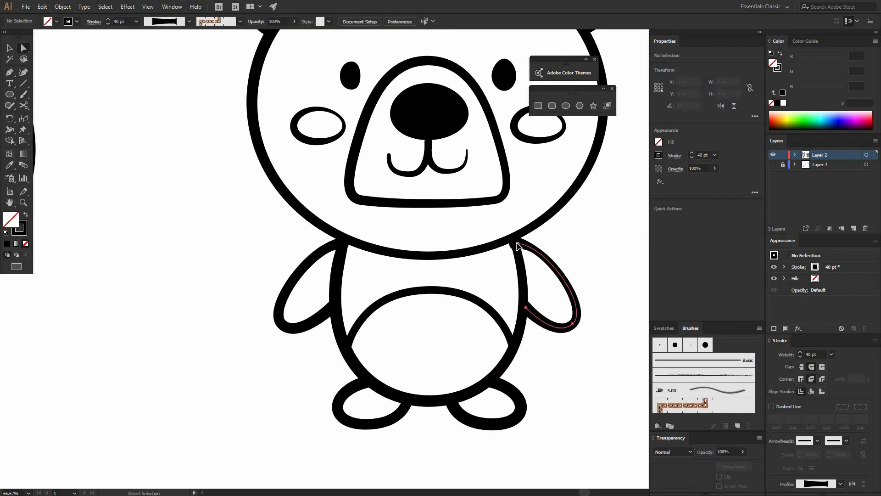
drag(517, 246, 552, 239)
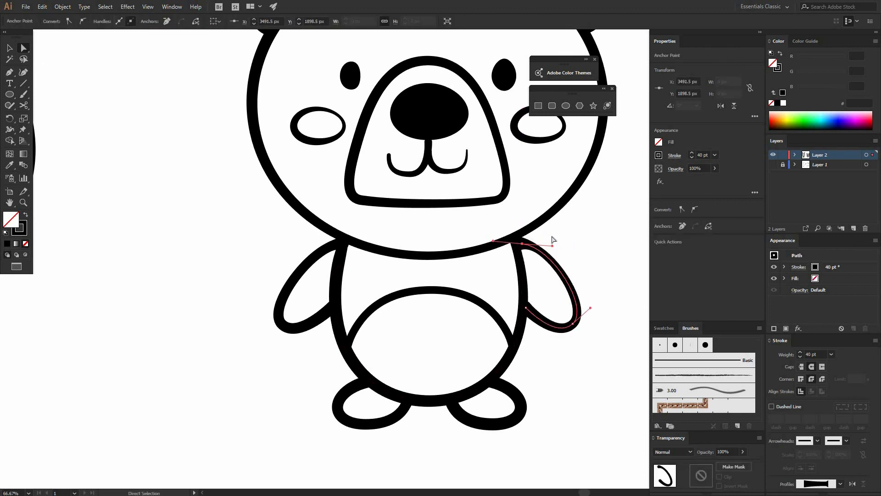
click(539, 299)
drag(555, 185, 551, 101)
key(ctrl+minus)
key(ctrl+minus)
key(ctrl+minus)
key(ctrl+minus)
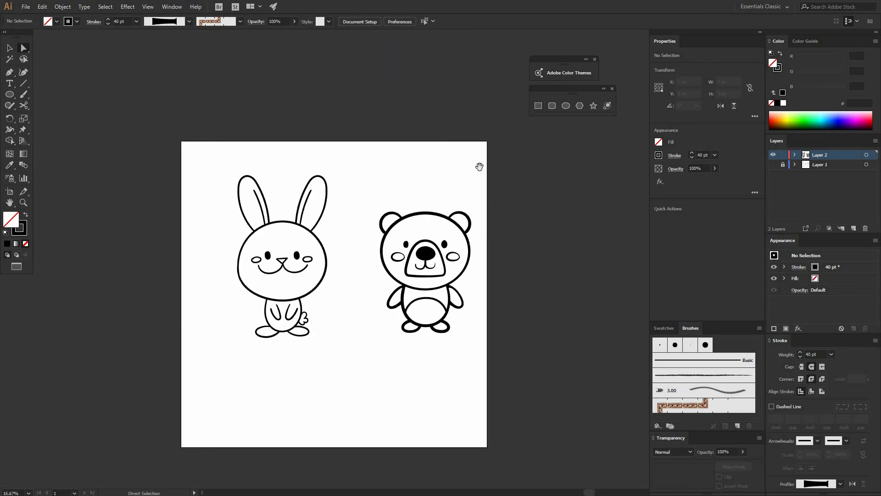
scroll(478, 159, down, 1)
key(v)
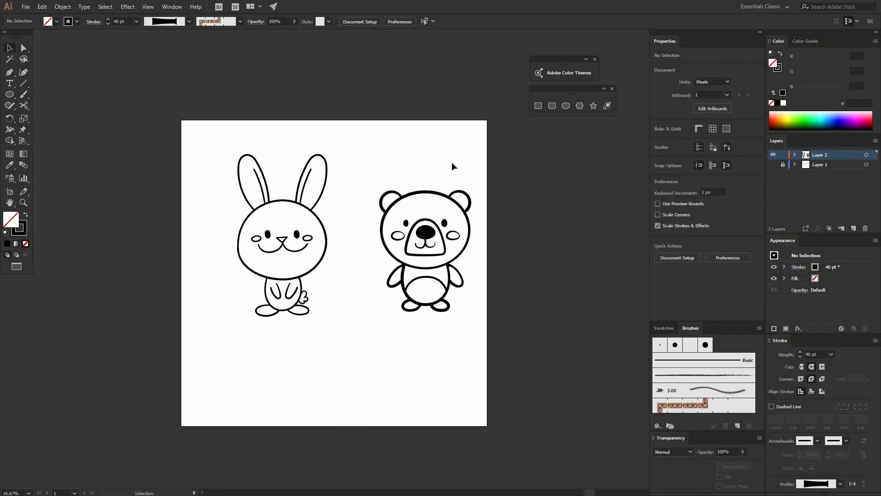